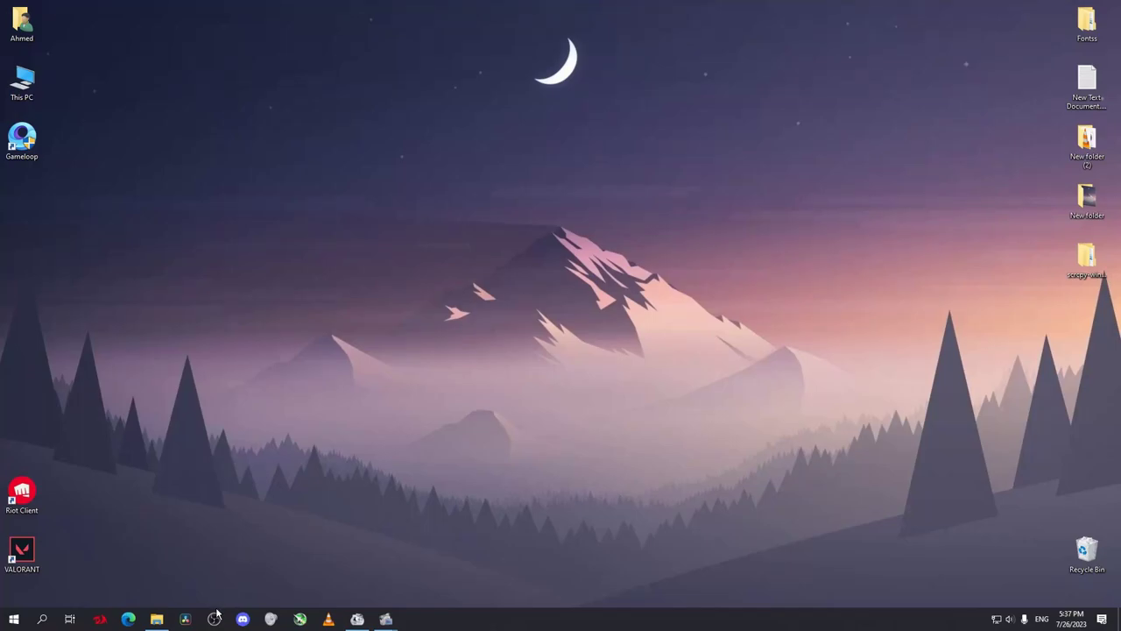
Open OBS Studio and add a Game Capture source to the game scene, set to capture any fullscreen application
click(217, 612)
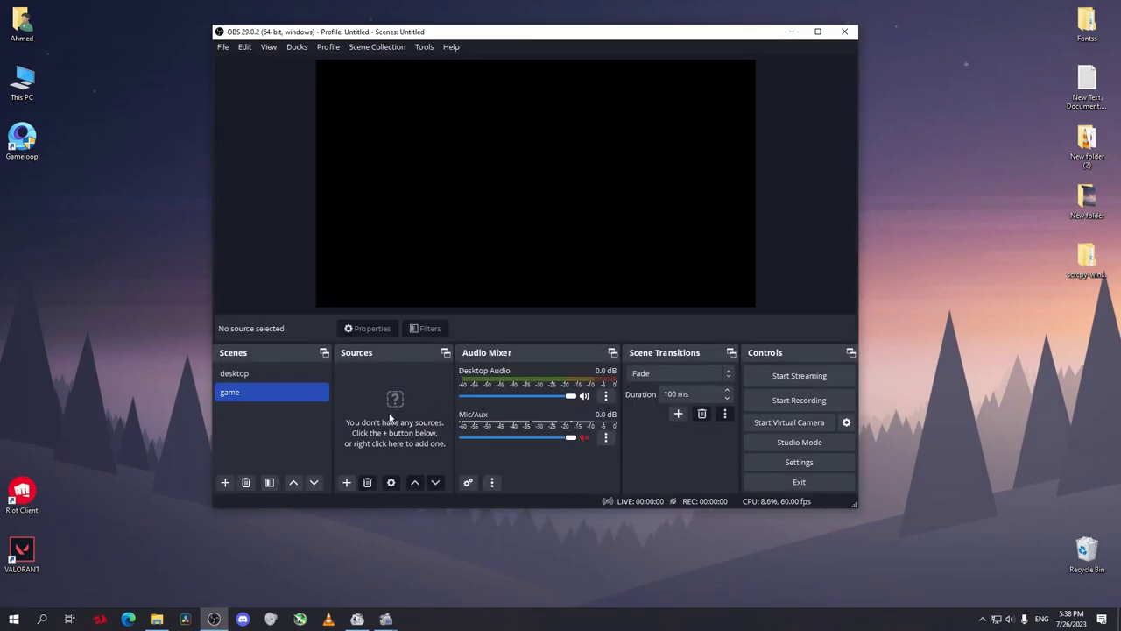
click(346, 483)
click(403, 313)
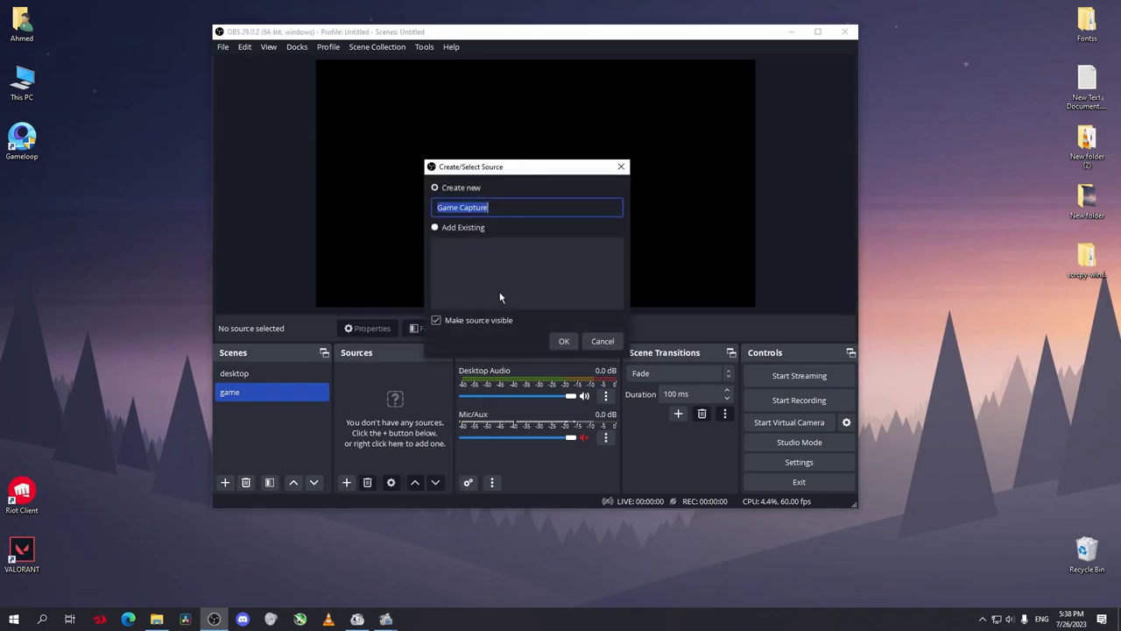
click(563, 341)
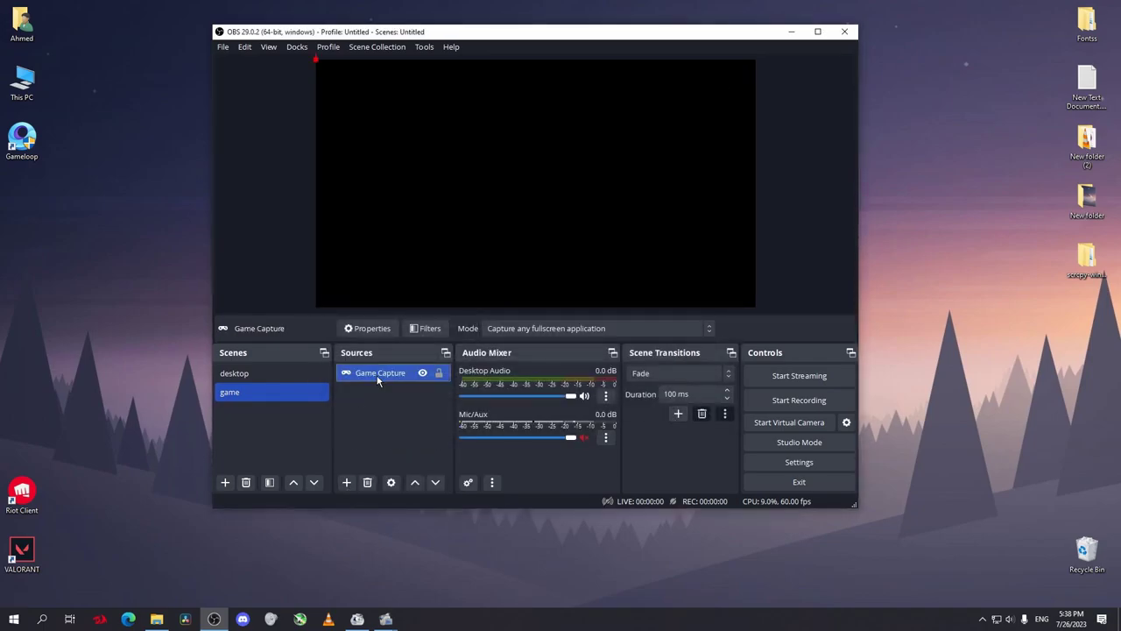
click(688, 326)
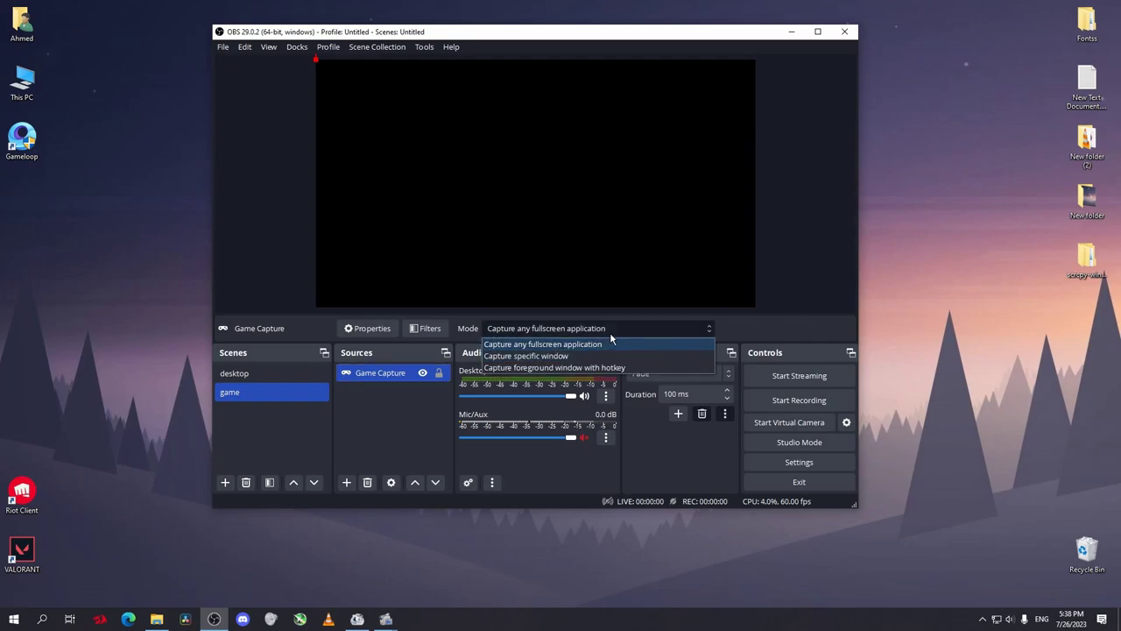
click(611, 334)
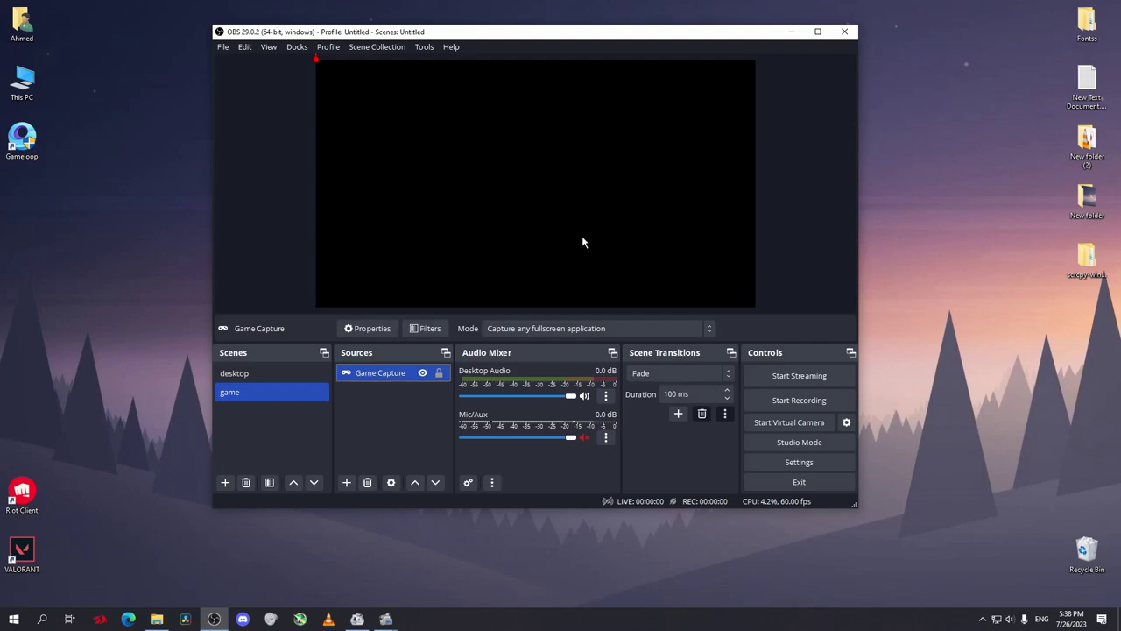
Fit the Game Capture source to the screen using its transform options
right_click(377, 382)
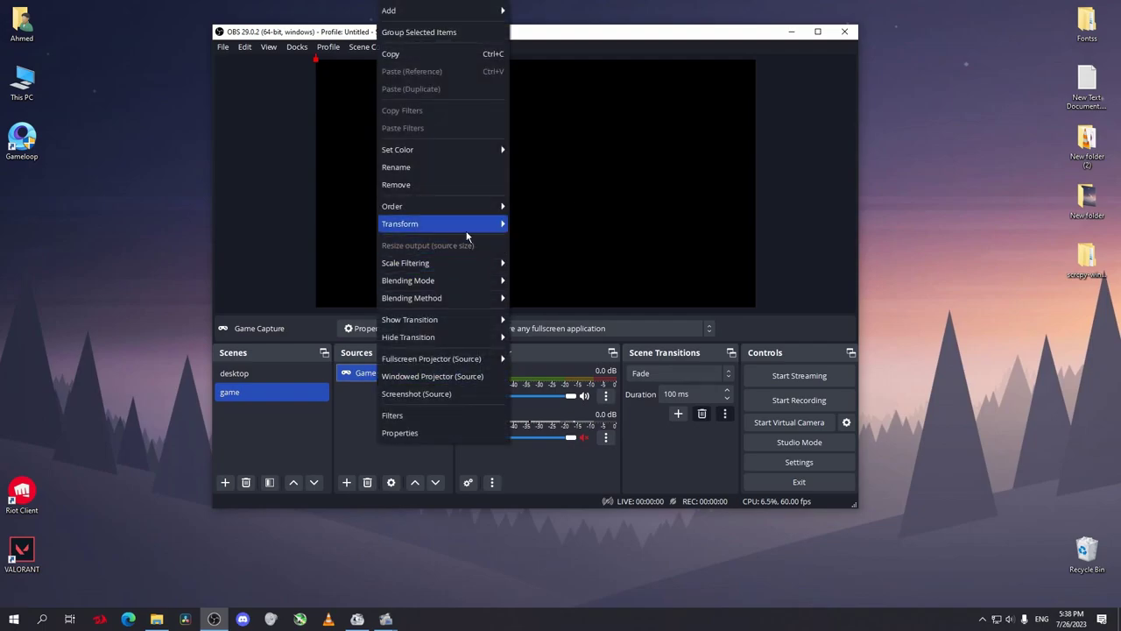
mouse_move(467, 231)
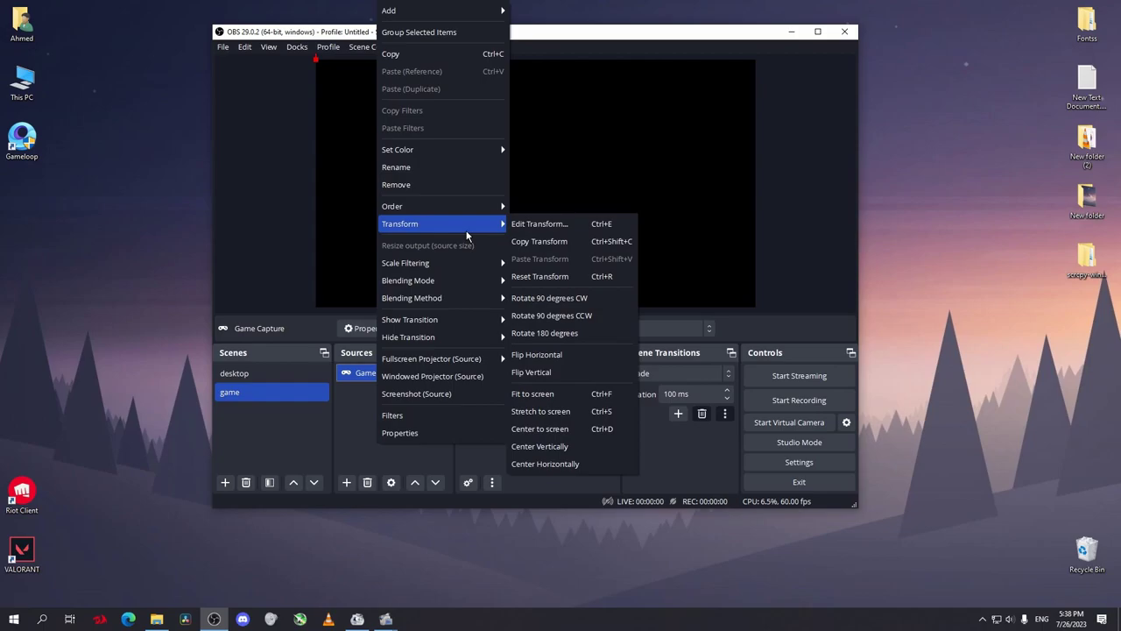
click(545, 395)
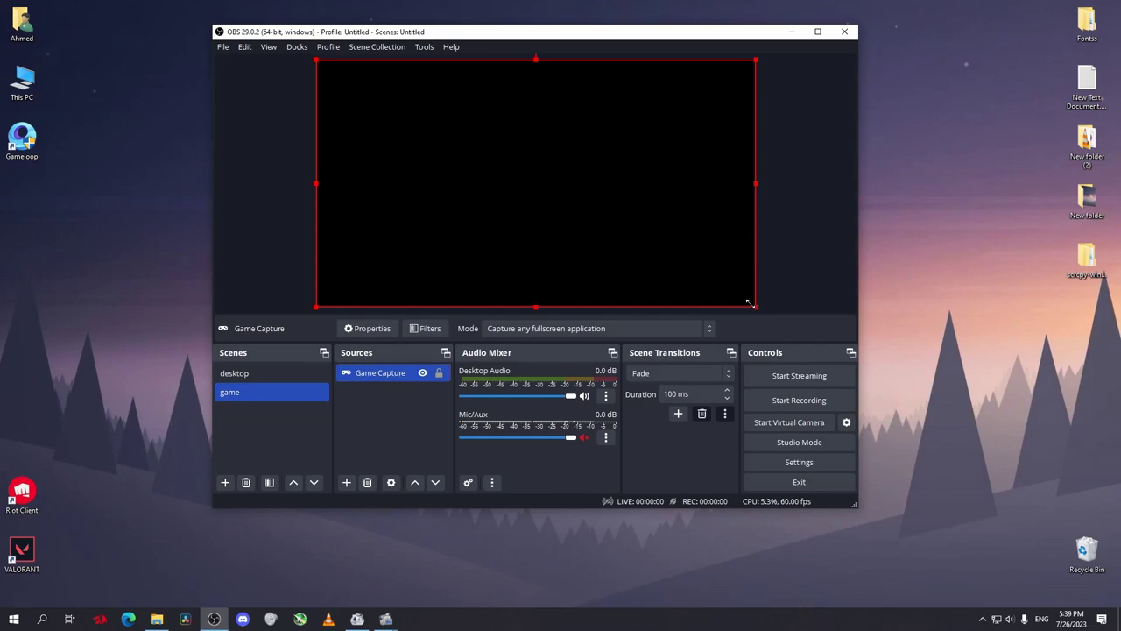
Shrink the Game Capture source in the preview, fit it back to the screen, and deselect it
drag(751, 305, 320, 63)
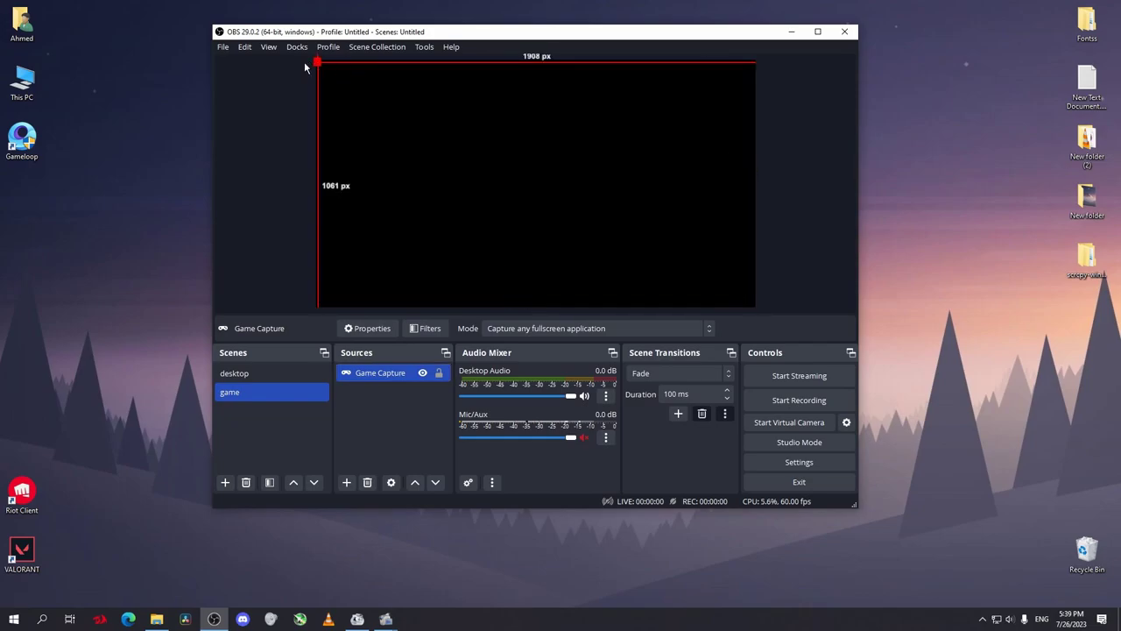
key(ctrl+f)
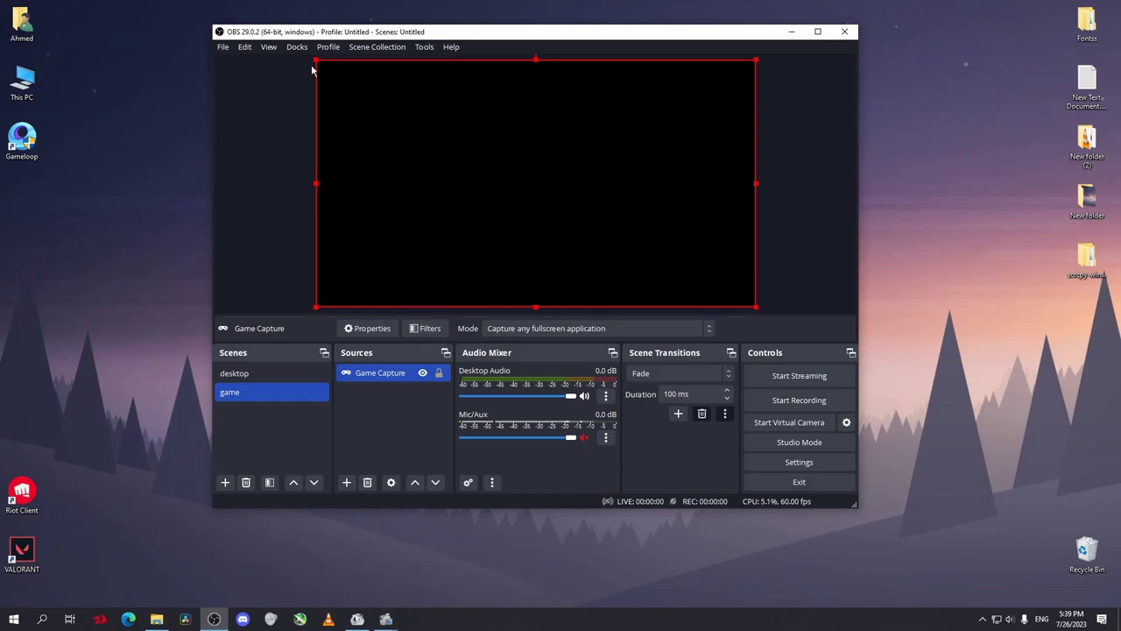
click(397, 394)
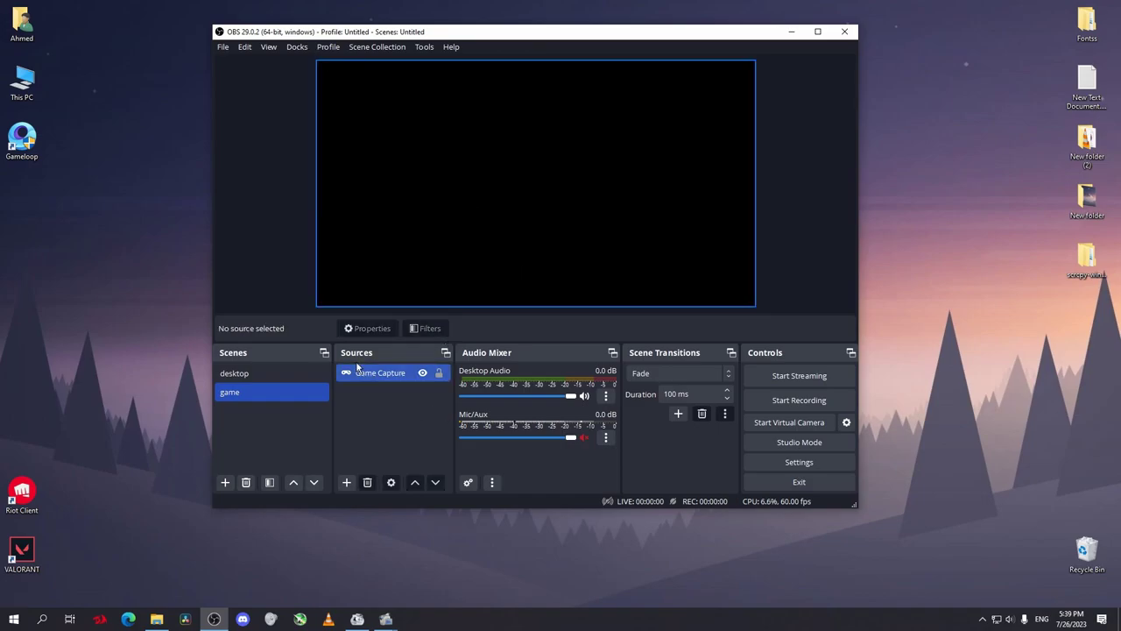
Switch to File Explorer and launch pcsx2.exe from the PCSX2-1.1.0 folder
key(alt+Tab)
click(421, 329)
double_click(421, 328)
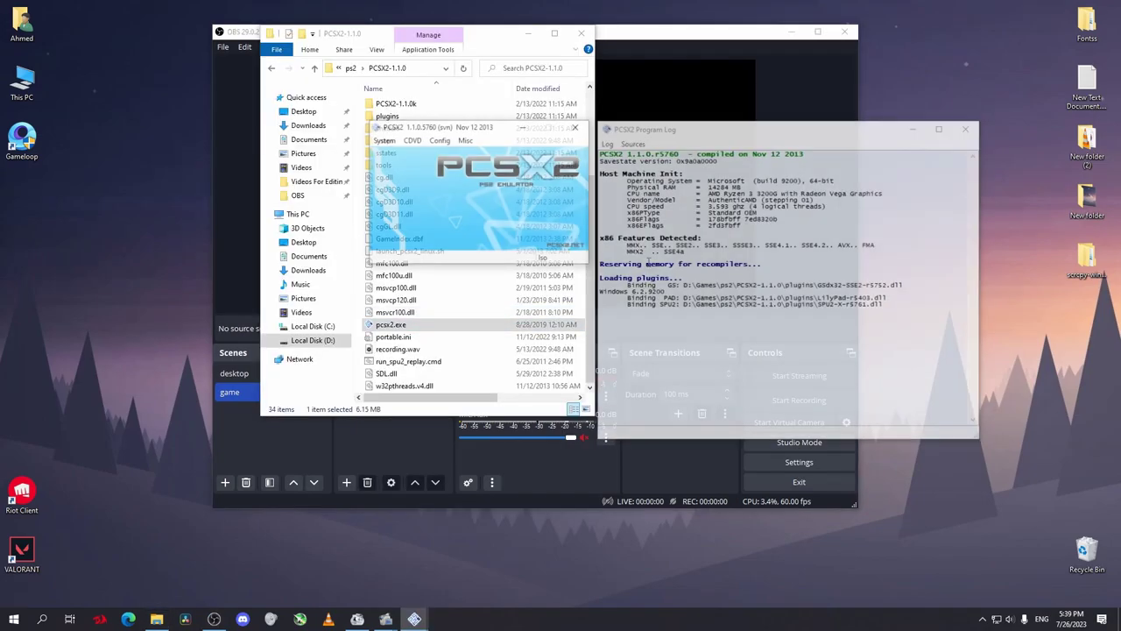
Set the Game Capture source to capture a specific window and choose the pcsx2.exe GSdx window
click(397, 375)
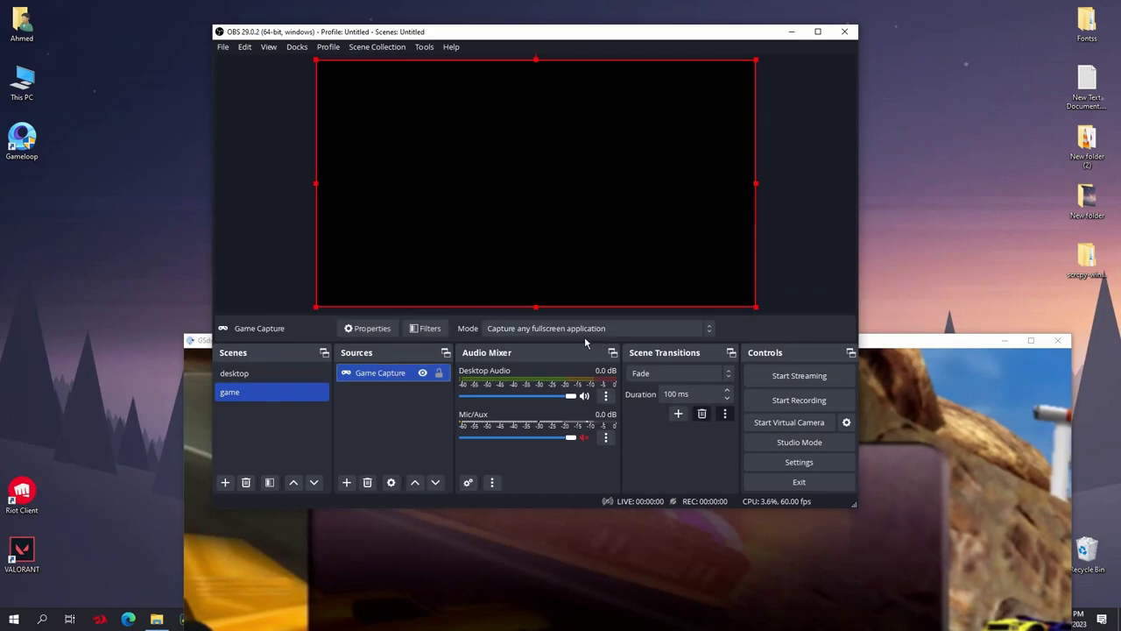
click(584, 331)
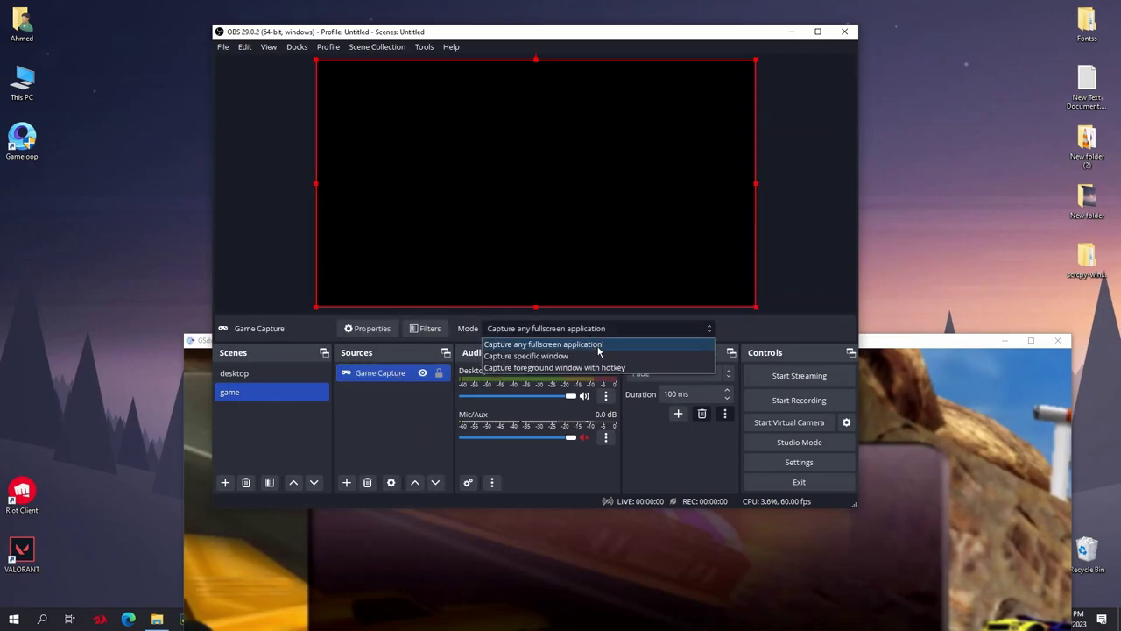
click(618, 349)
click(738, 332)
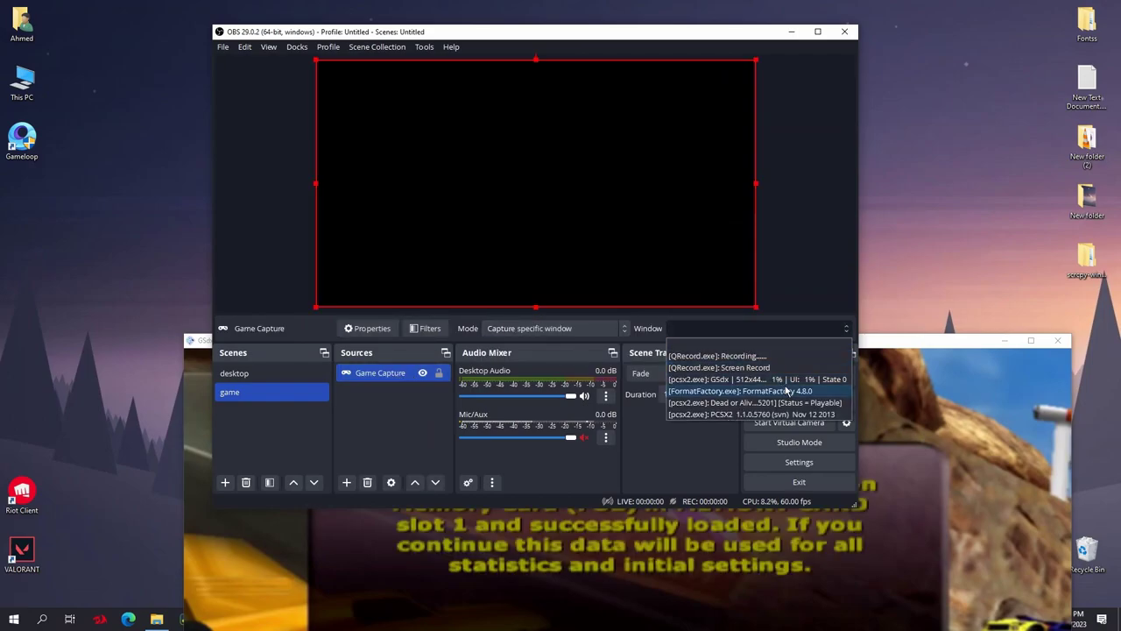
click(762, 378)
Bring the emulator's game window to the front and move it higher on the desktop
click(941, 432)
drag(911, 338, 896, 183)
click(813, 147)
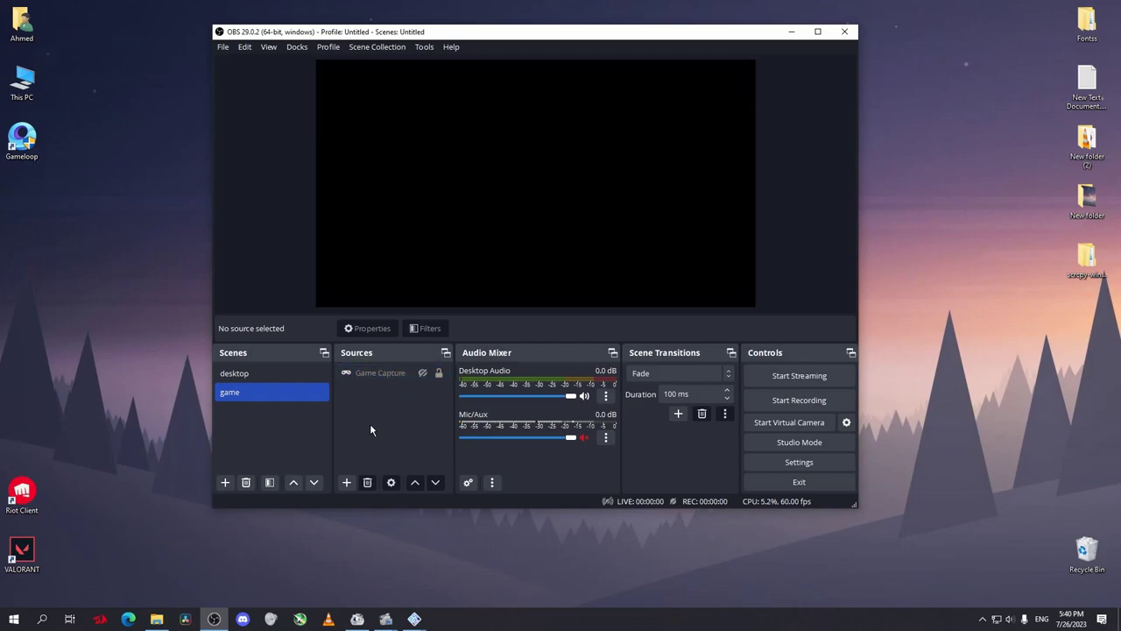
Add a Window Capture source for the pcsx2.exe GSdx window and fit it to the screen
click(347, 481)
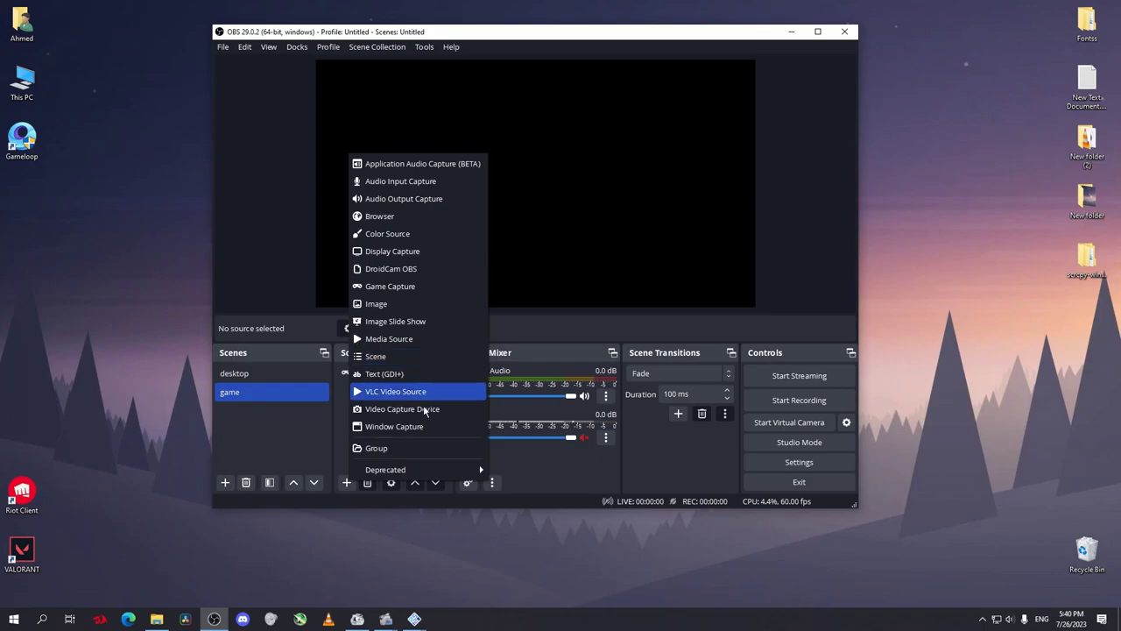
click(416, 427)
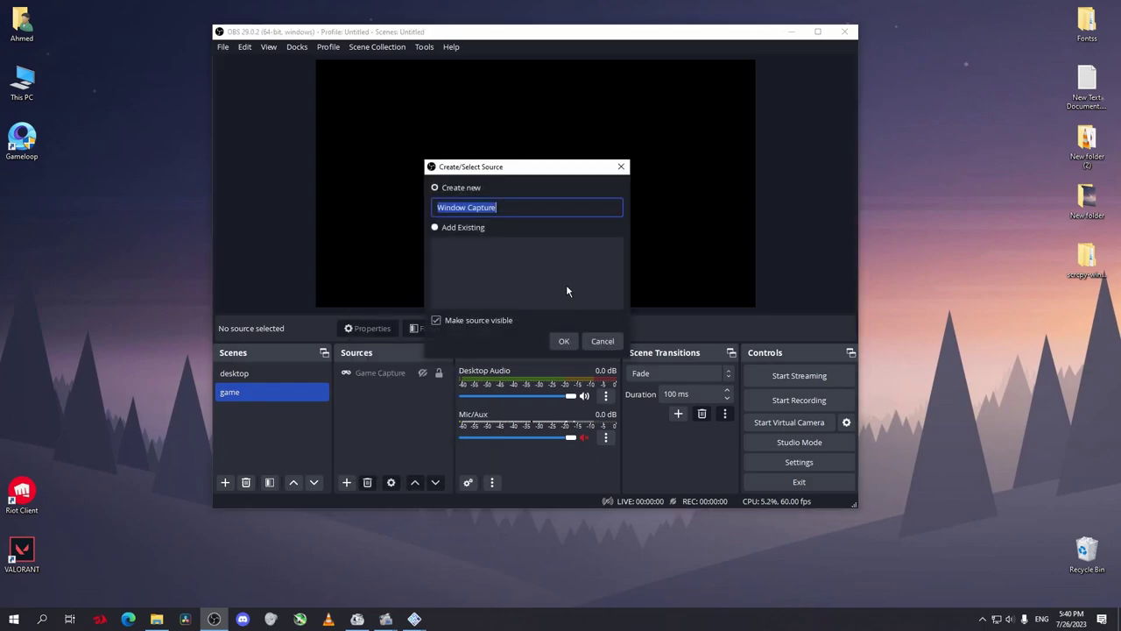
click(564, 341)
key(Return)
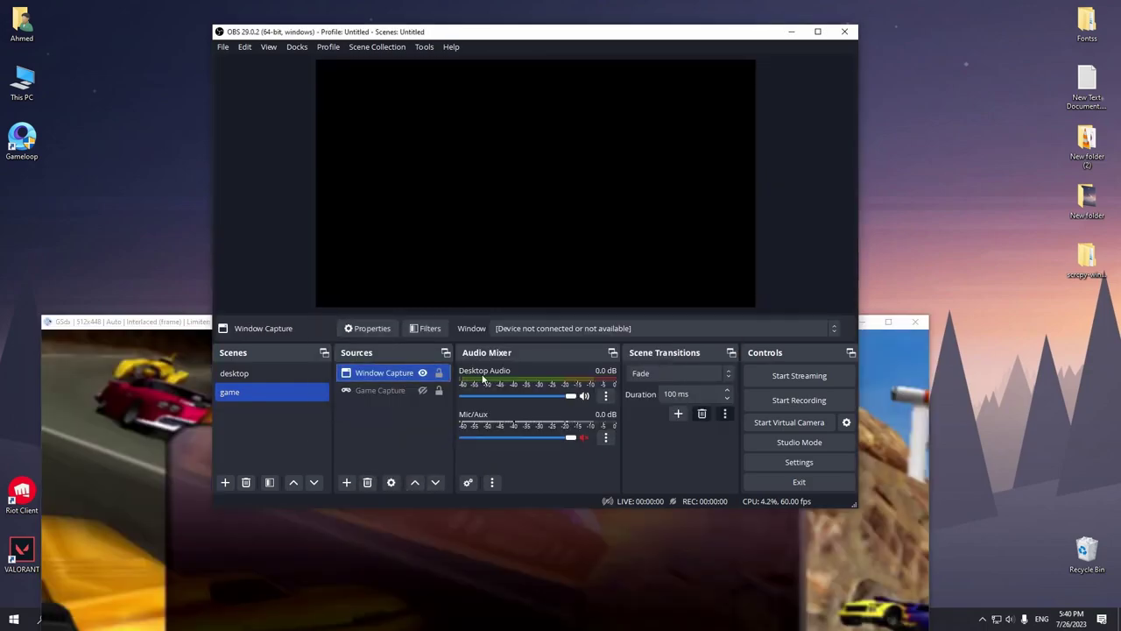
click(566, 331)
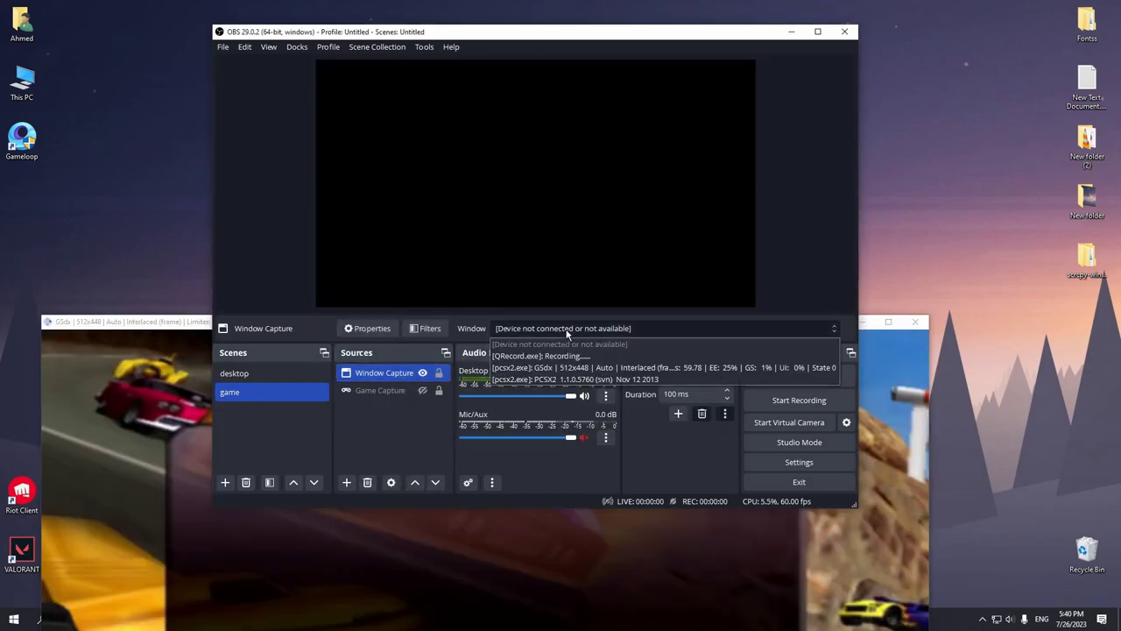
click(637, 372)
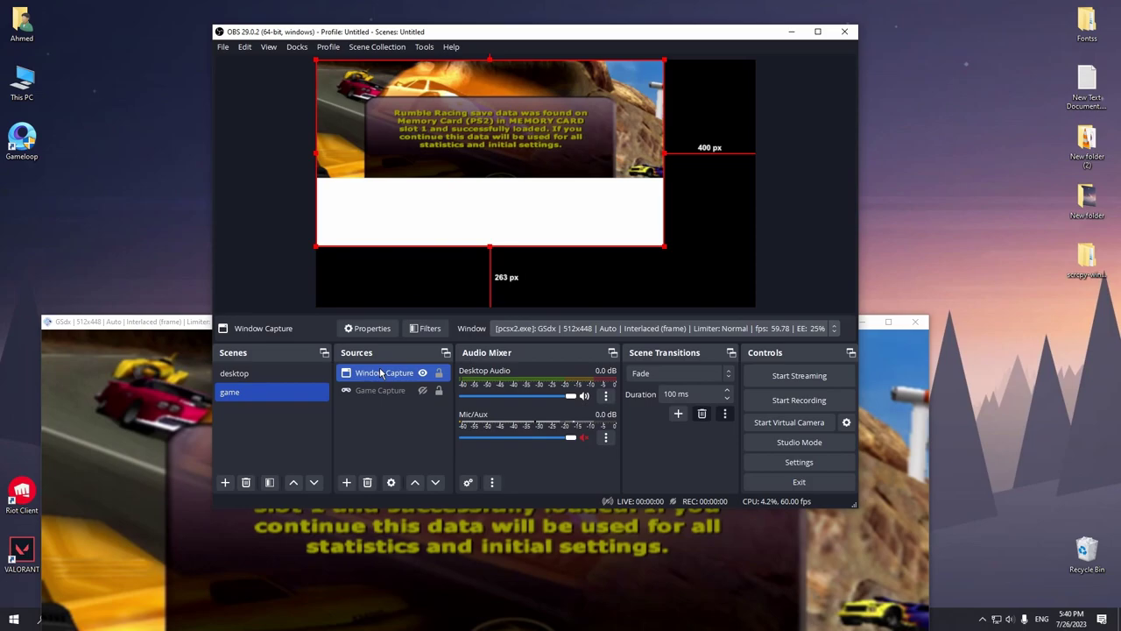
key(ctrl+f)
key(alt+Tab)
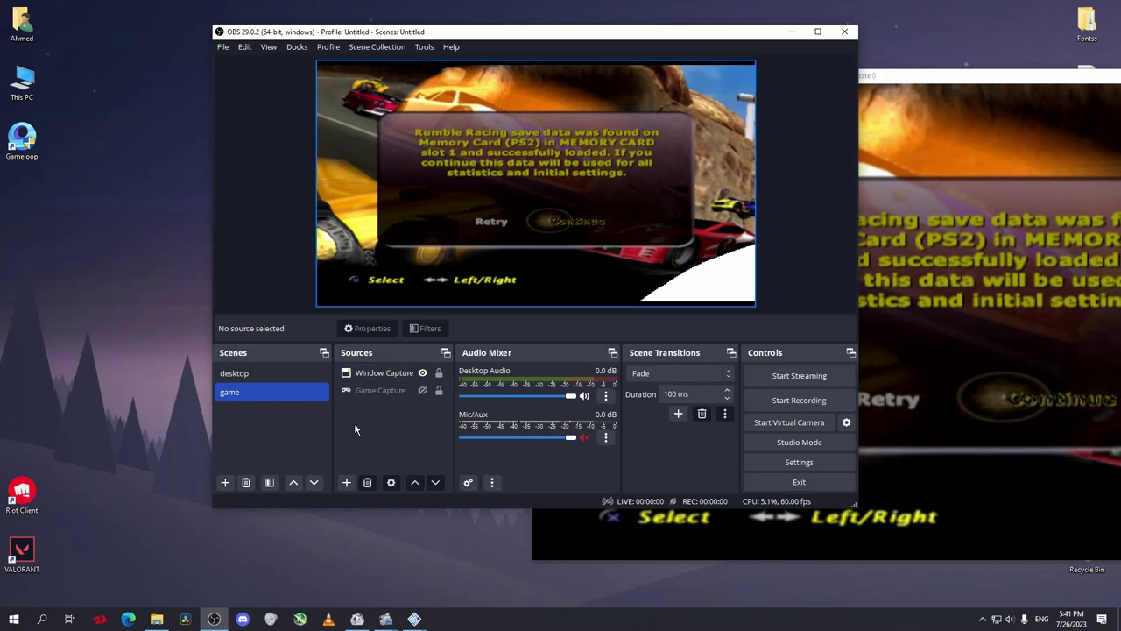
Add a Display Capture source named Display Capture 2 that captures the DELL P2417H primary monitor
click(346, 482)
click(411, 262)
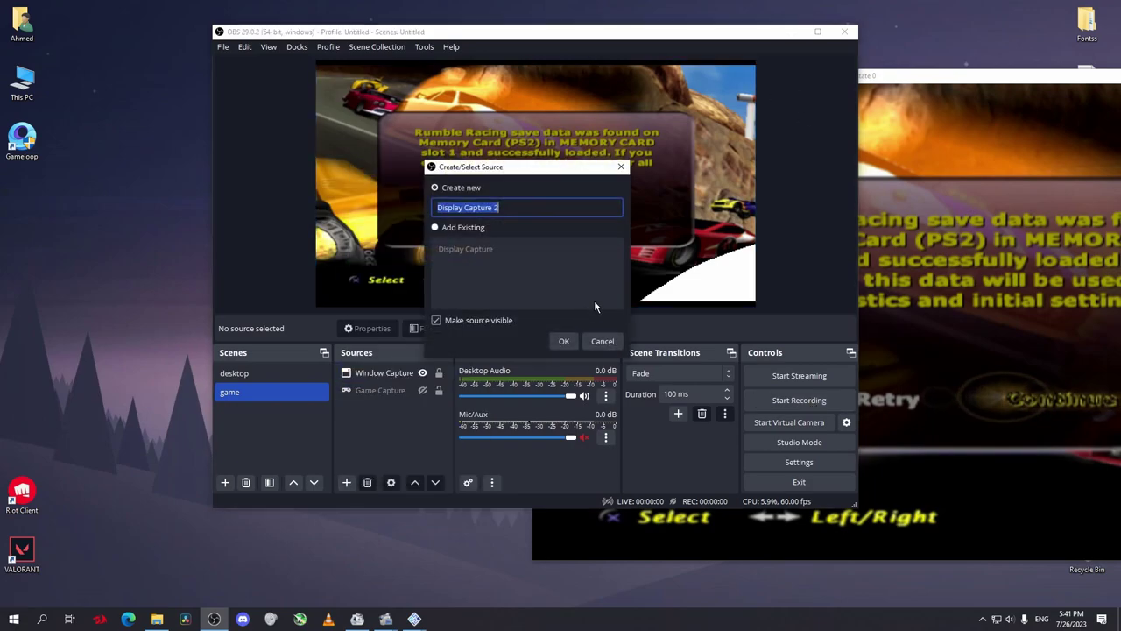
click(563, 341)
click(671, 418)
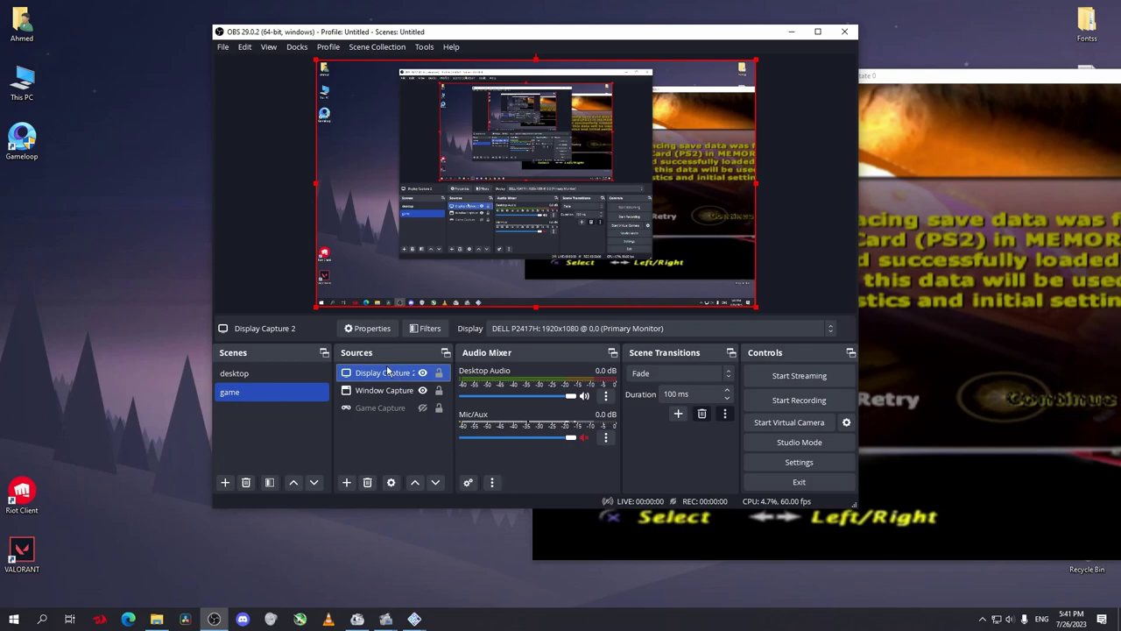
click(776, 190)
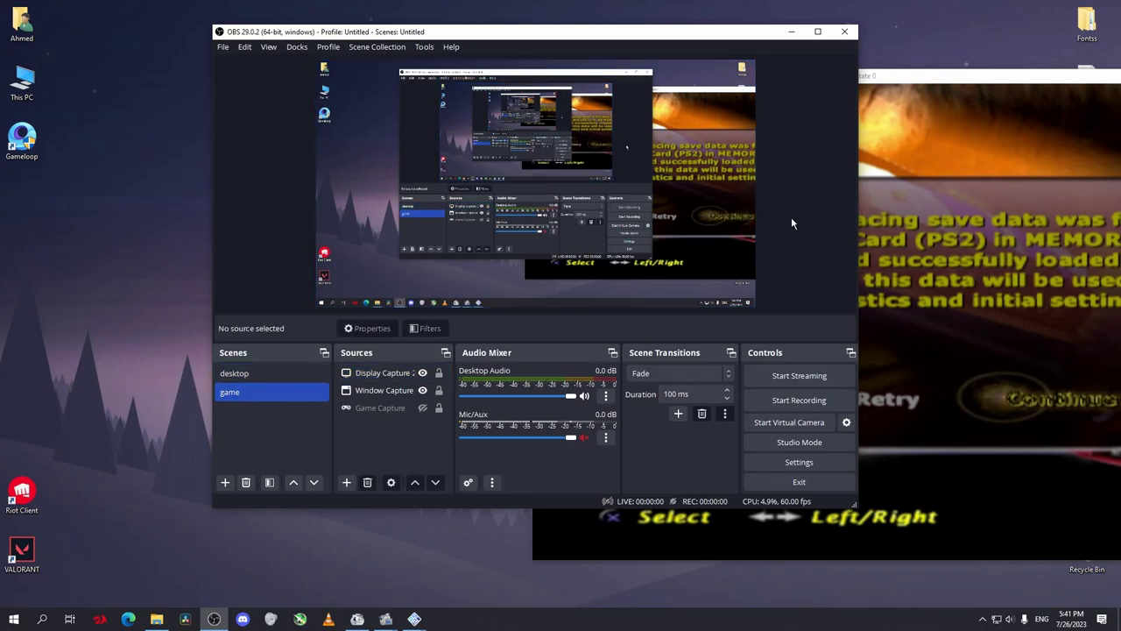
click(385, 391)
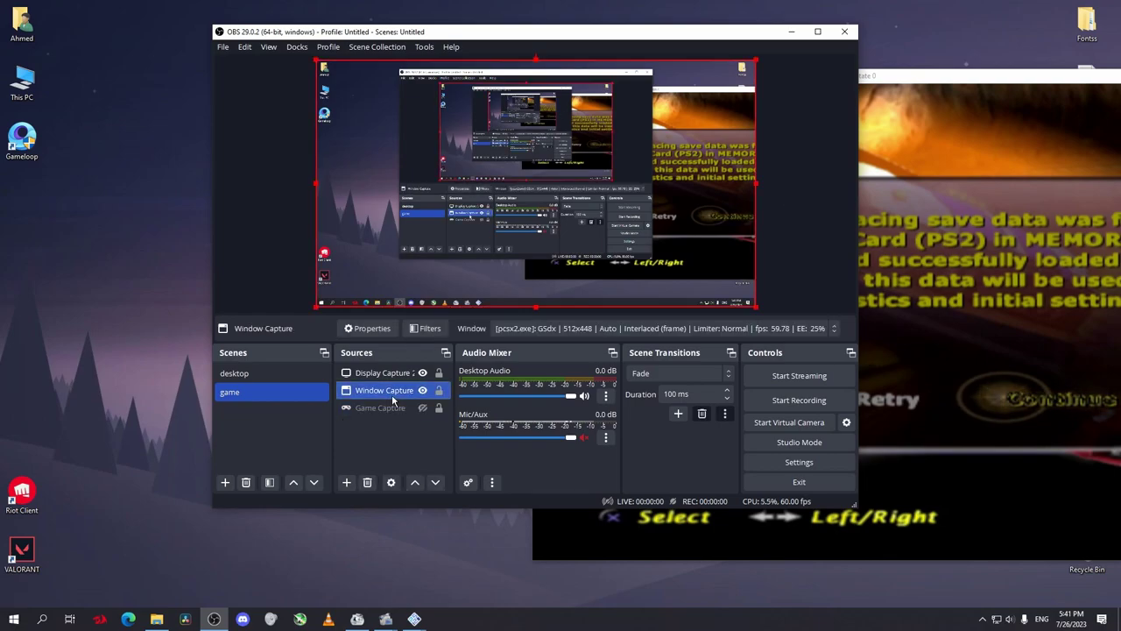
click(382, 408)
click(386, 395)
click(384, 374)
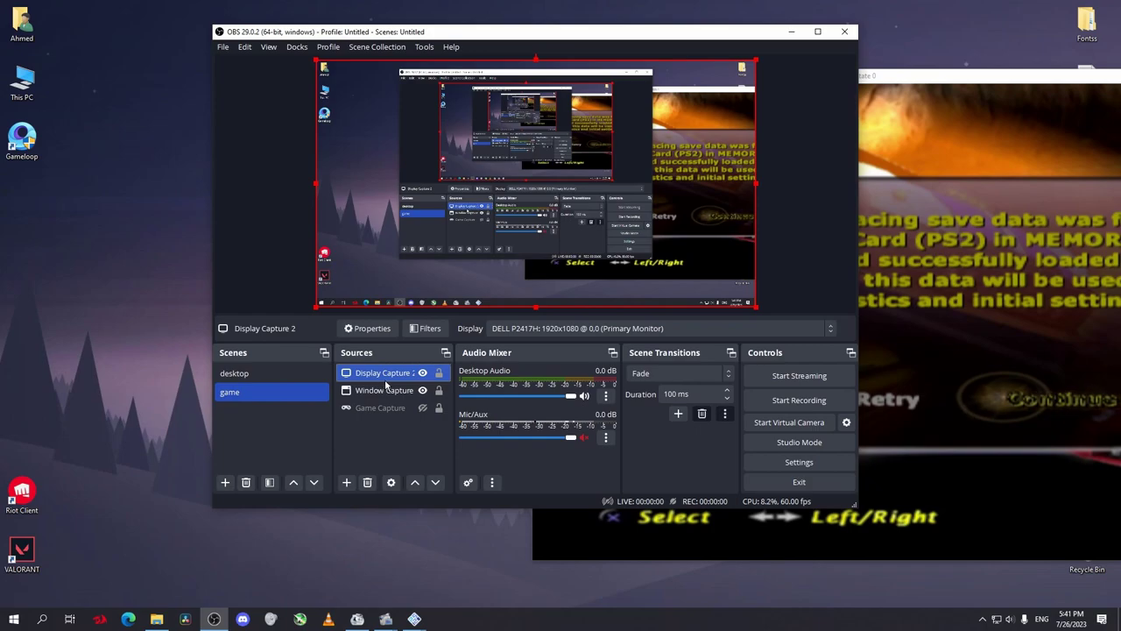
click(822, 232)
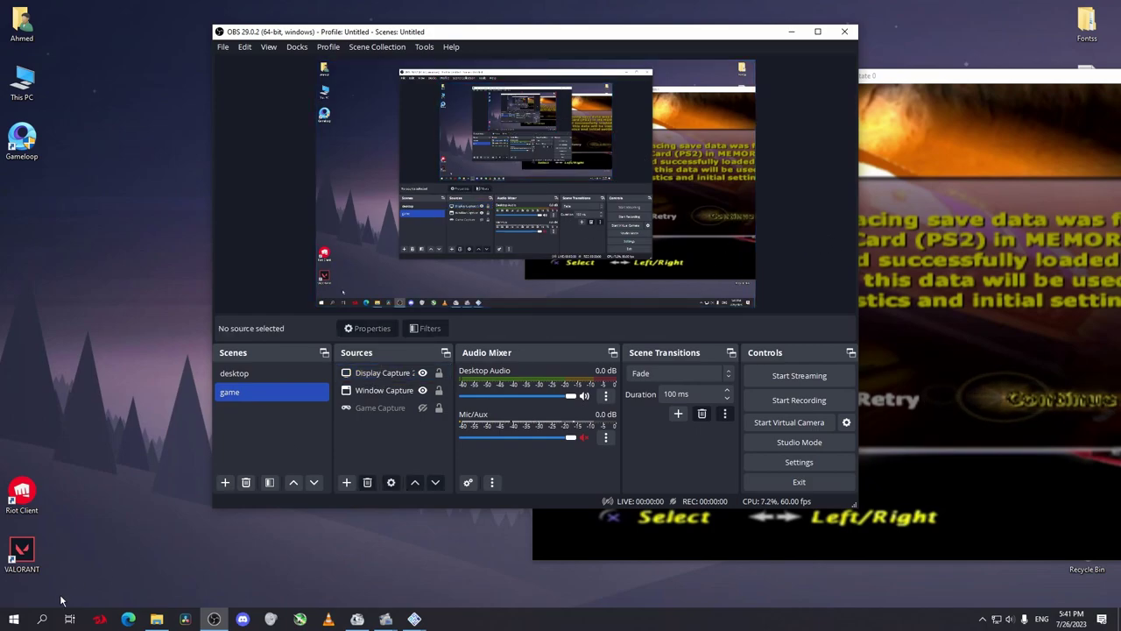
Open Windows Settings, search for "graphics" and open the Graphics settings page
click(14, 619)
click(14, 566)
text(grapg)
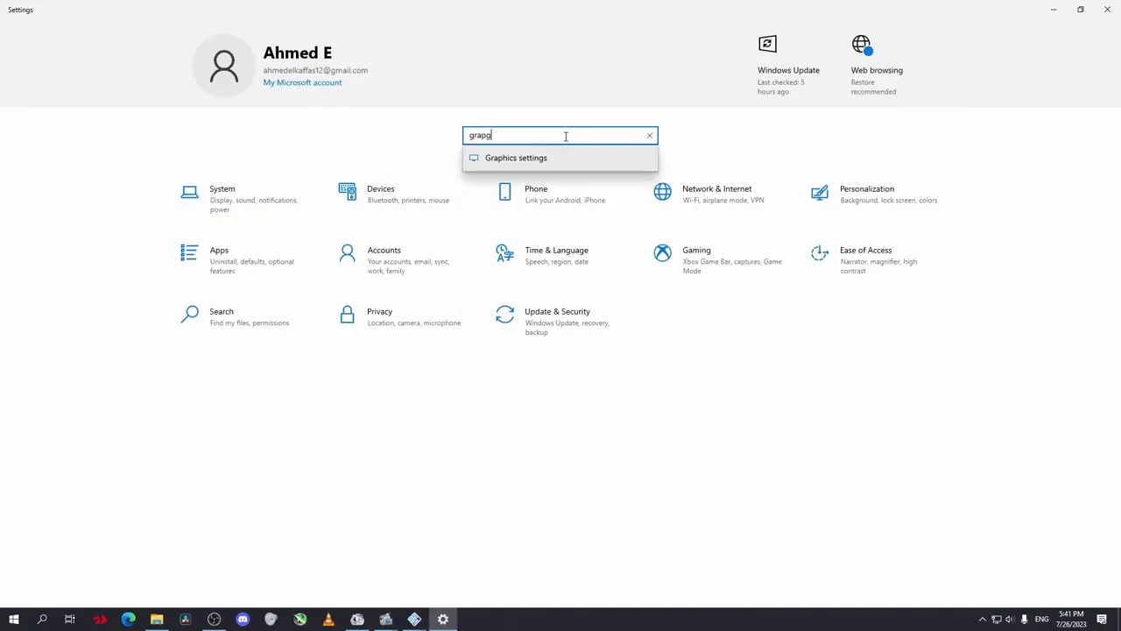
key(BackSpace)
text(hics)
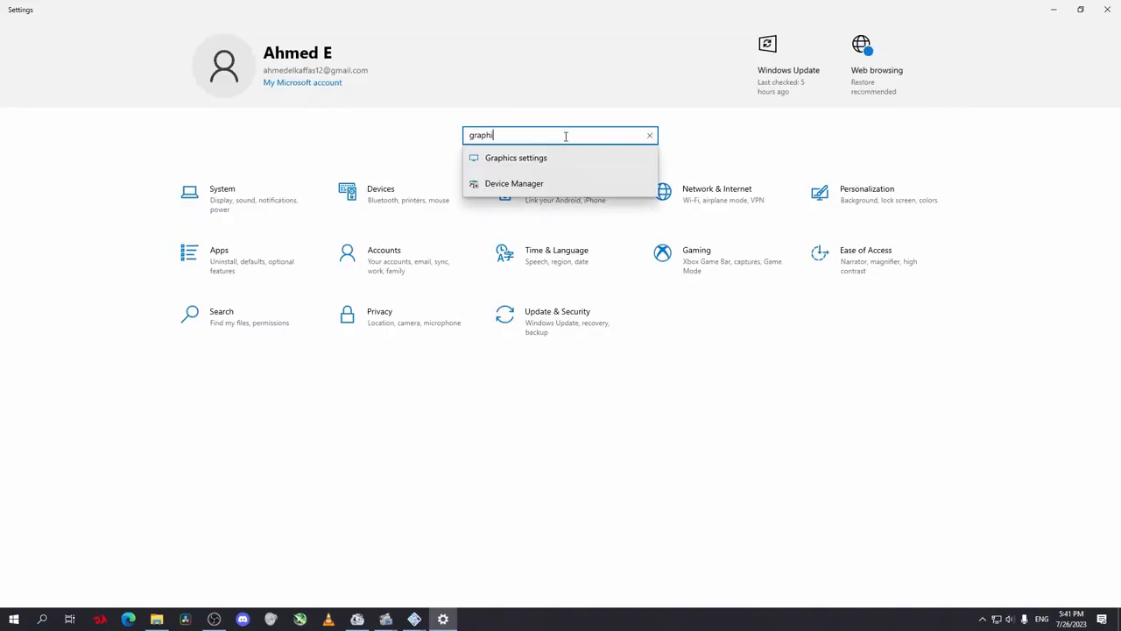
click(525, 157)
Set the app type to Desktop app for the graphics preference and browse for its executable starting from This PC
click(66, 159)
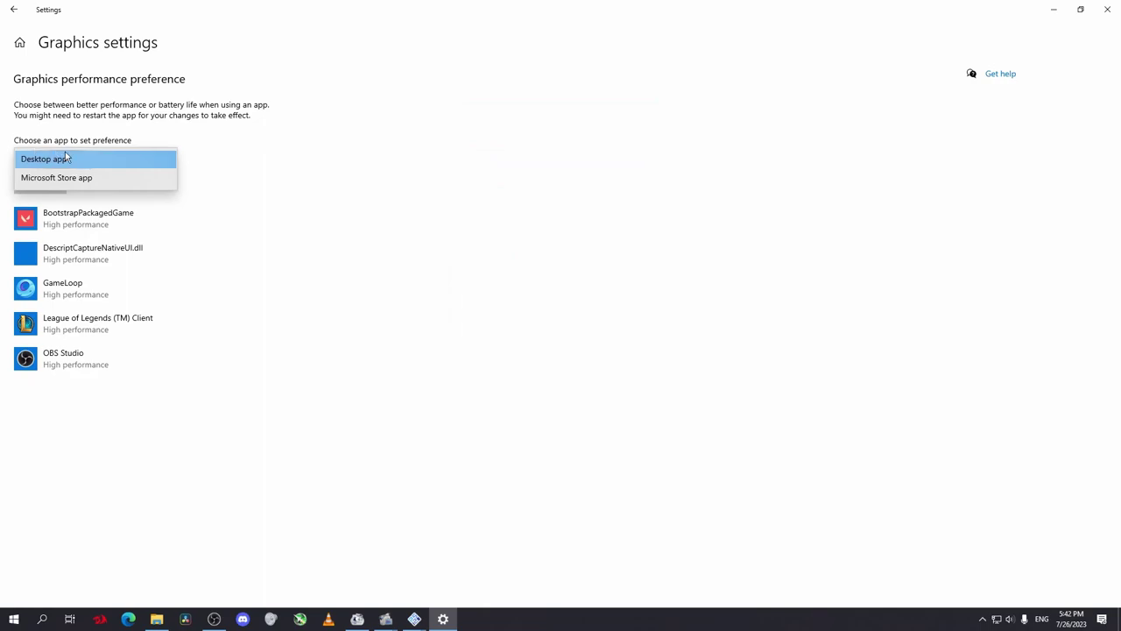
click(65, 159)
click(40, 184)
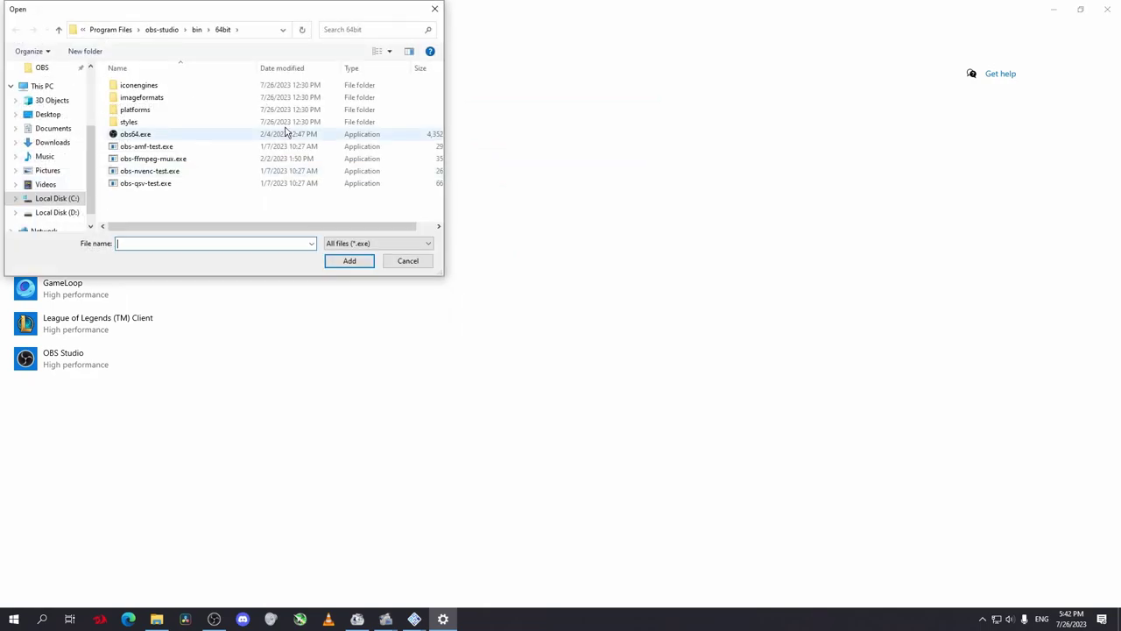
click(107, 30)
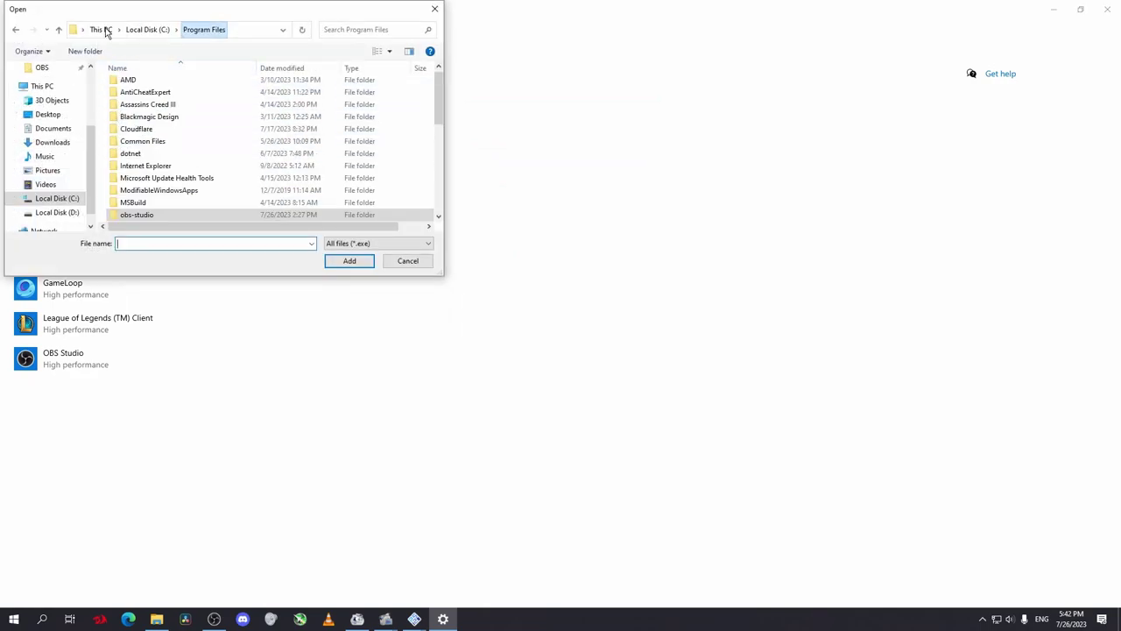
click(49, 88)
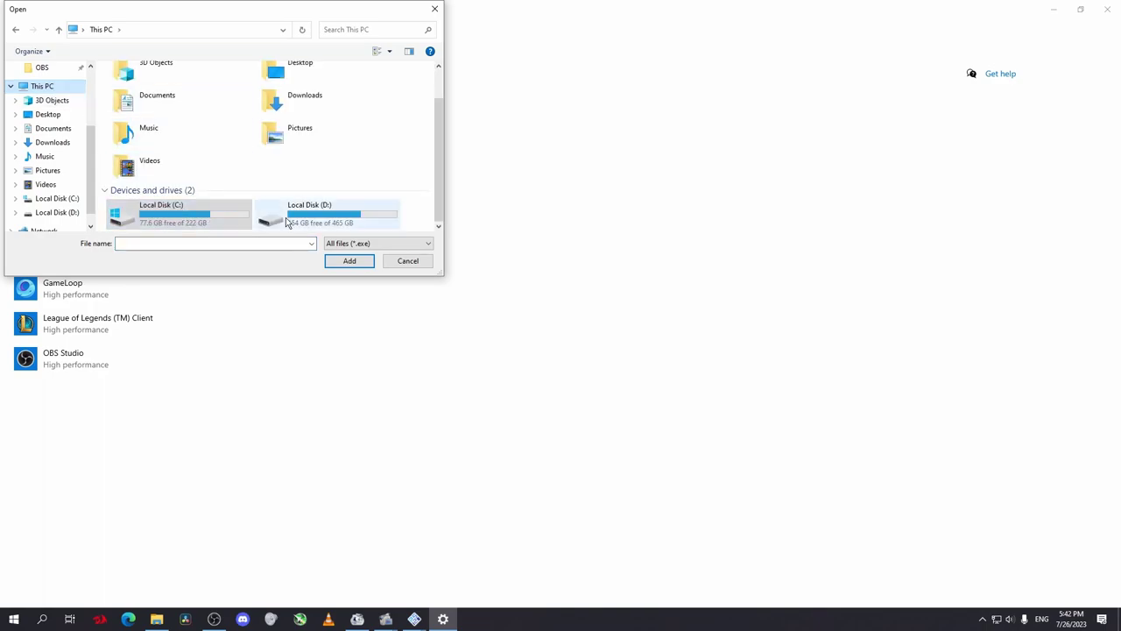
Try to add obs64.exe from the C: drive's Program Files\obs-studio\bin\64bit folder to the graphics preference list
double_click(210, 222)
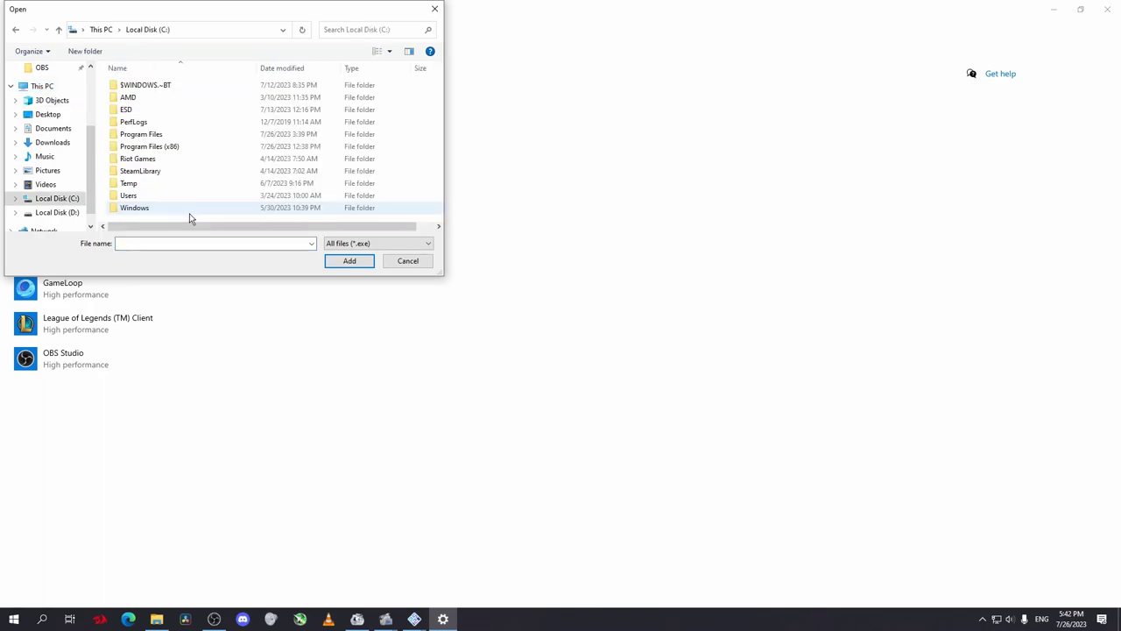
double_click(157, 135)
scroll(178, 207, down, 1)
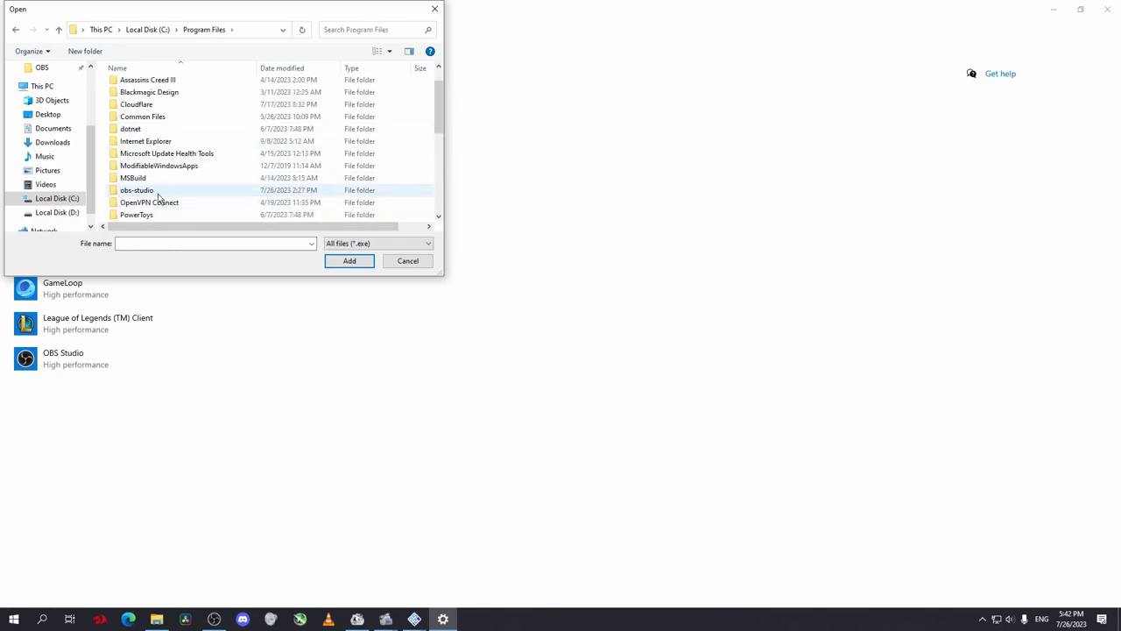
double_click(163, 193)
double_click(183, 87)
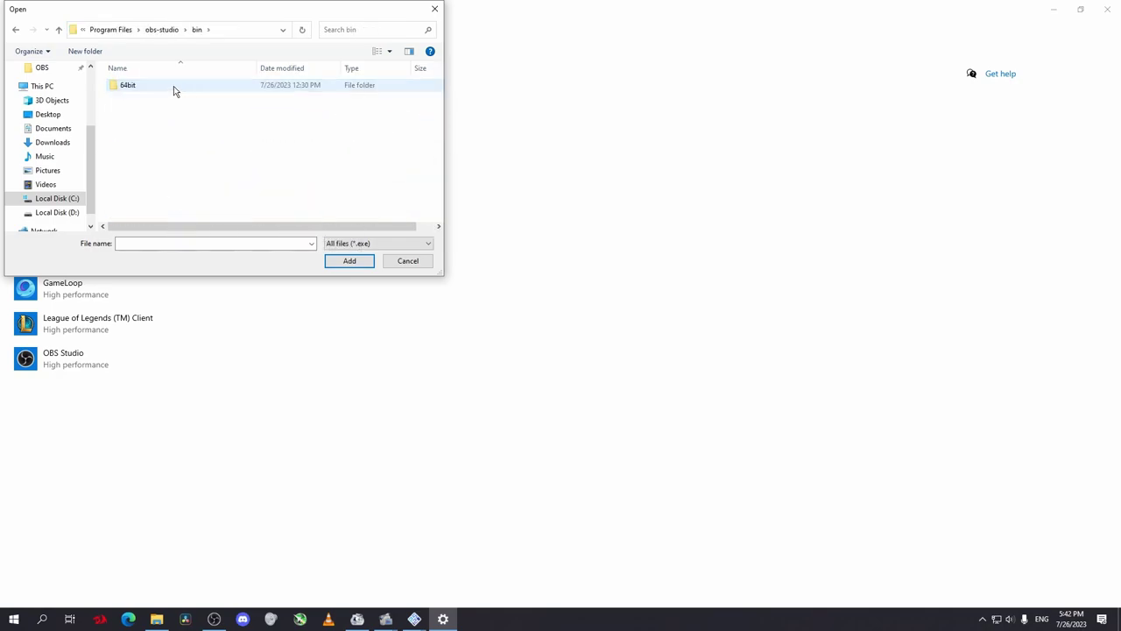
double_click(173, 91)
click(132, 138)
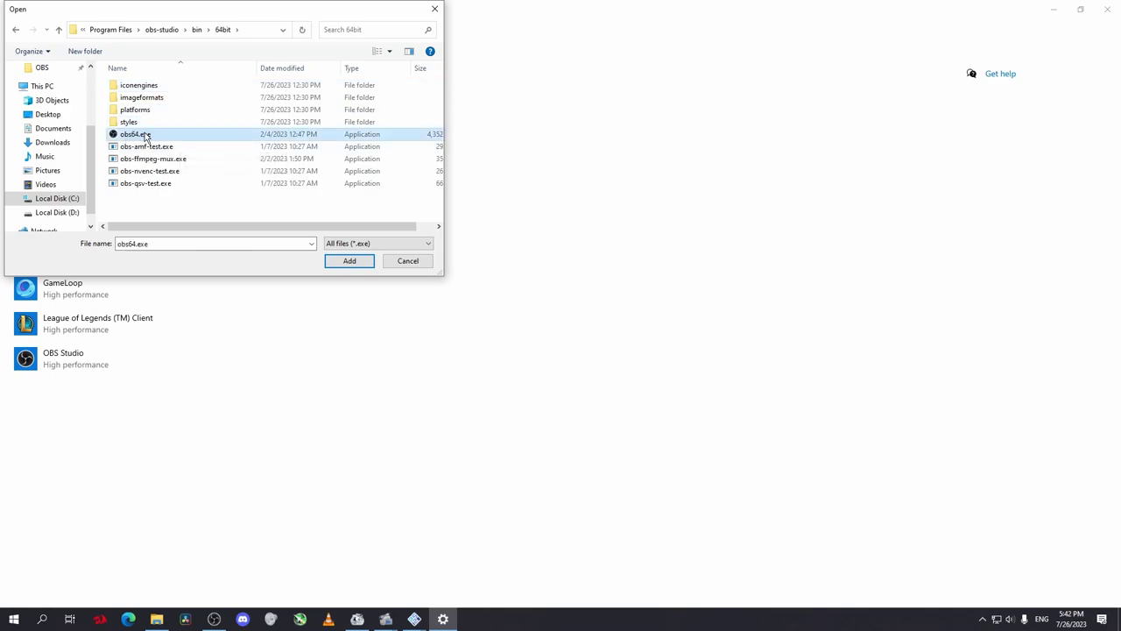
click(355, 262)
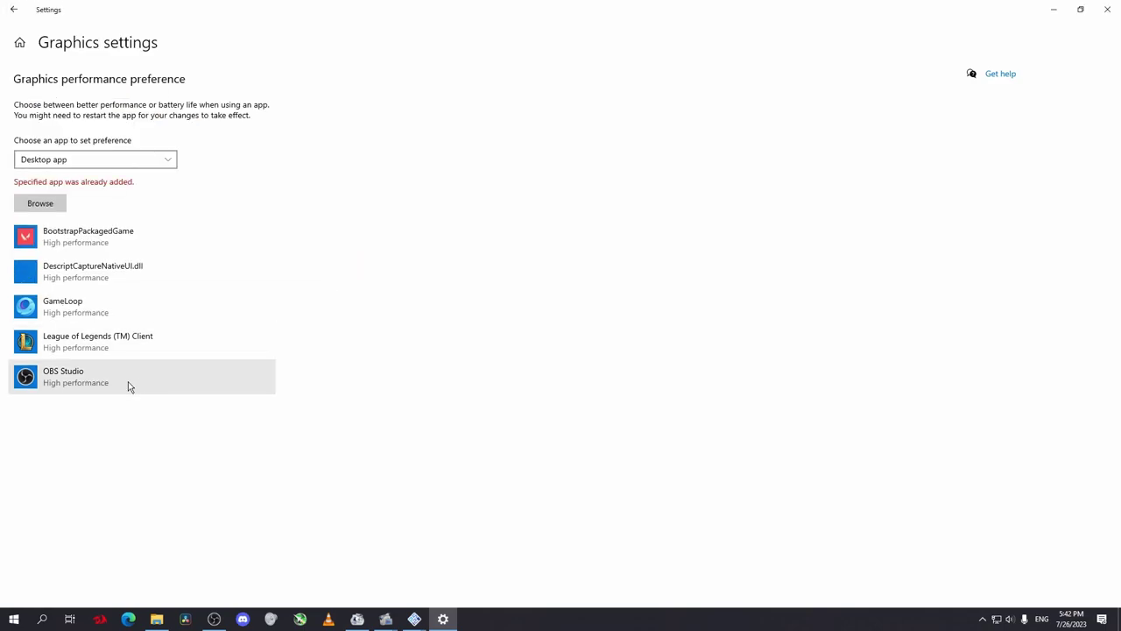
Open the graphics preference options for OBS Studio and save them with High performance selected
click(72, 384)
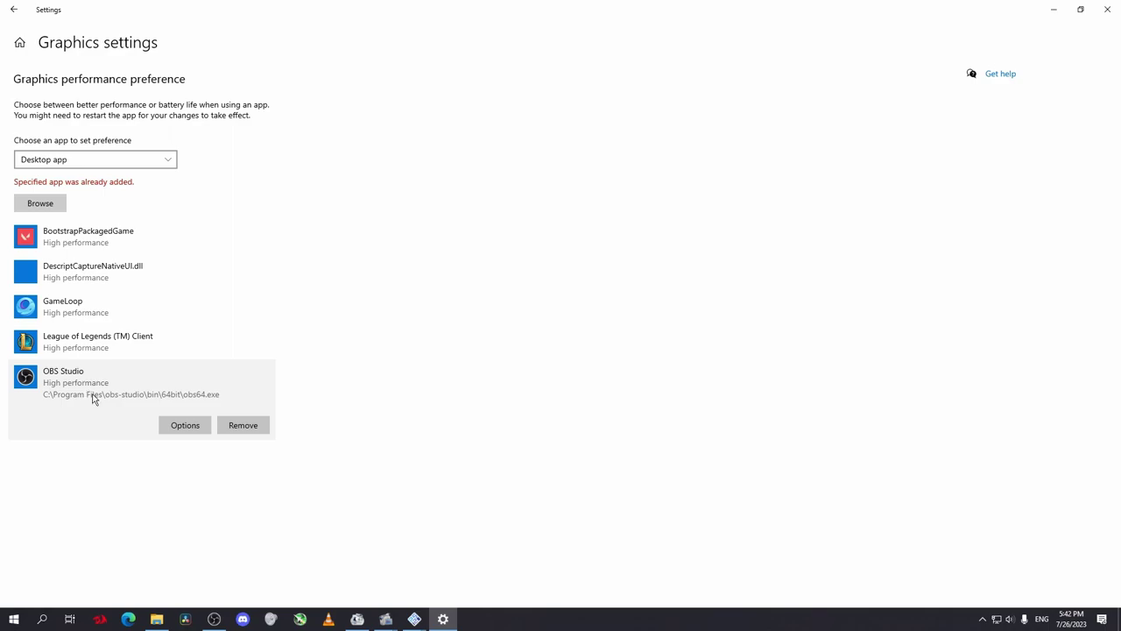
click(180, 425)
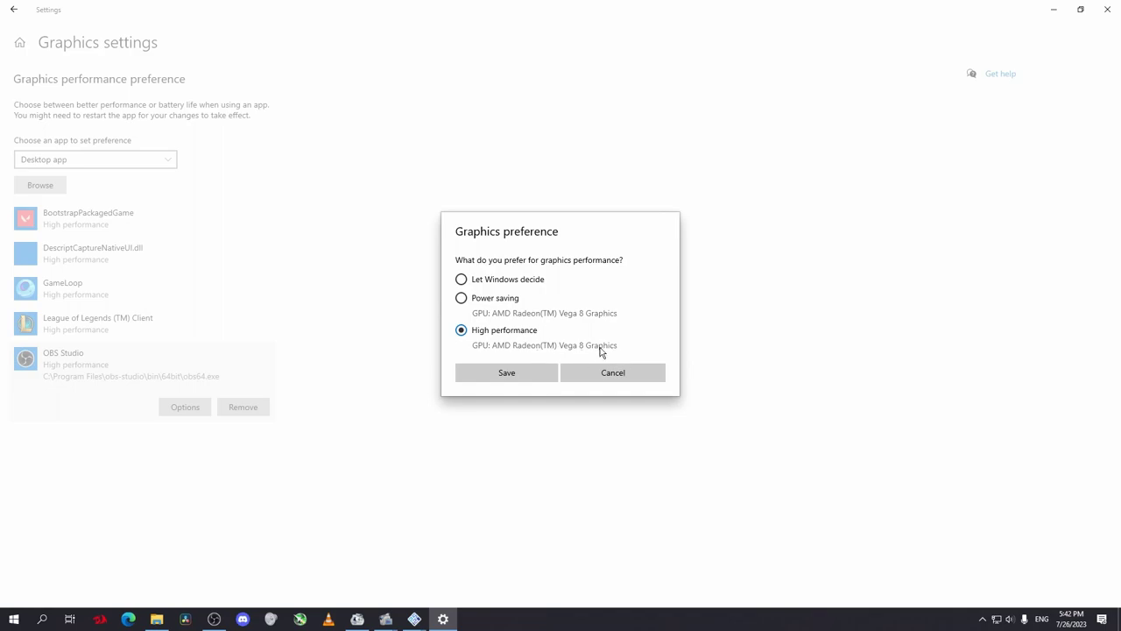
click(515, 374)
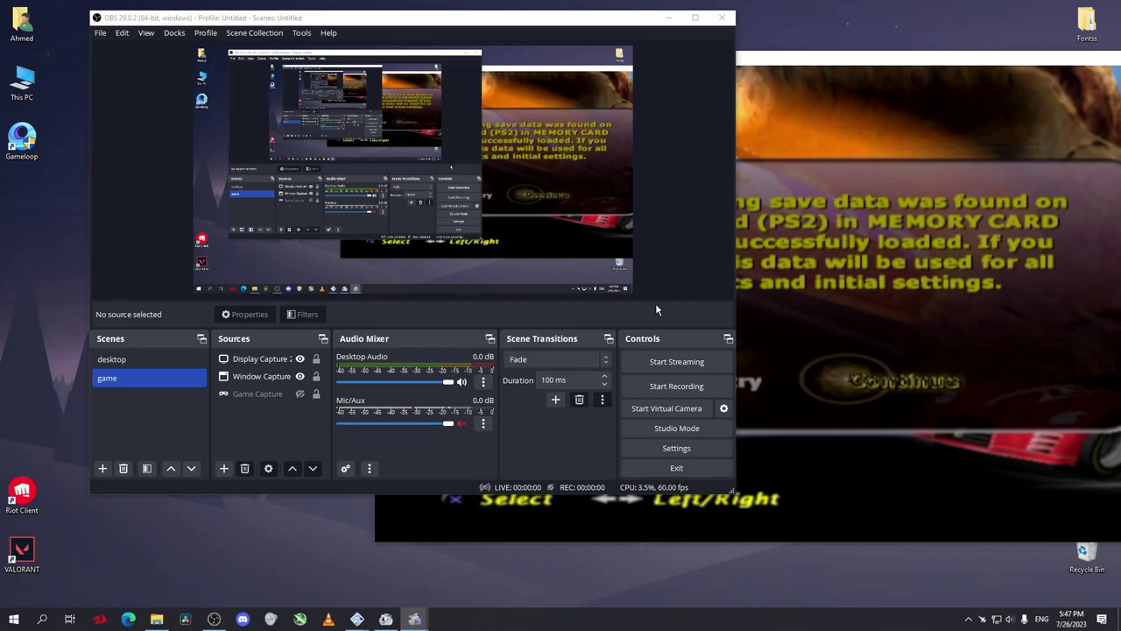
Alternate between the game and OBS windows, shift both towards the left of the desktop, and bring OBS to the front
click(879, 106)
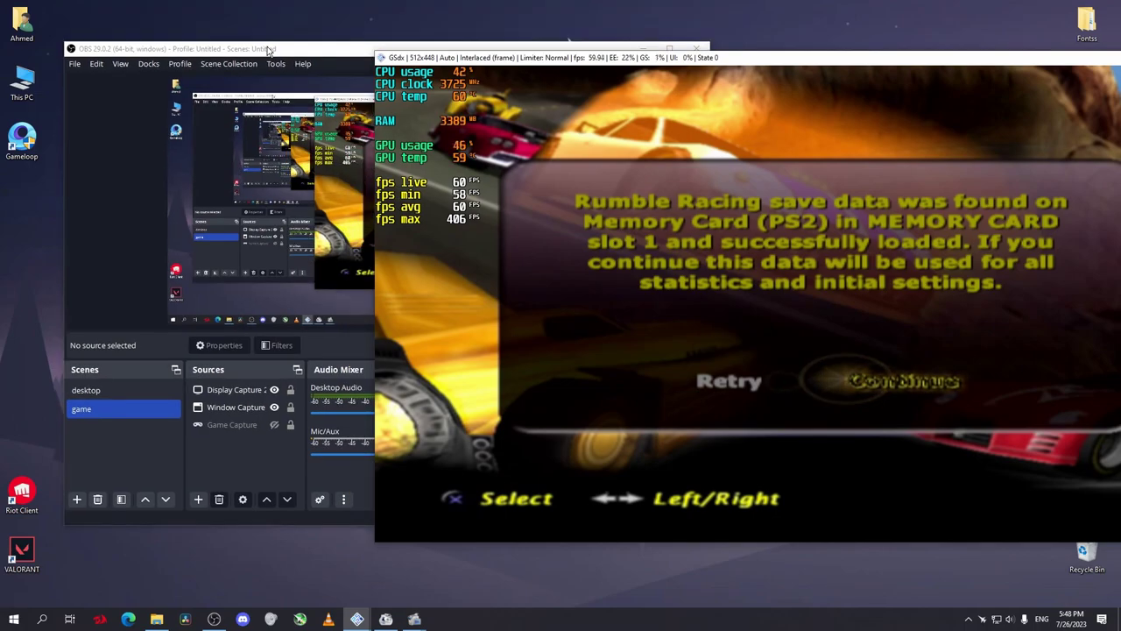
click(268, 48)
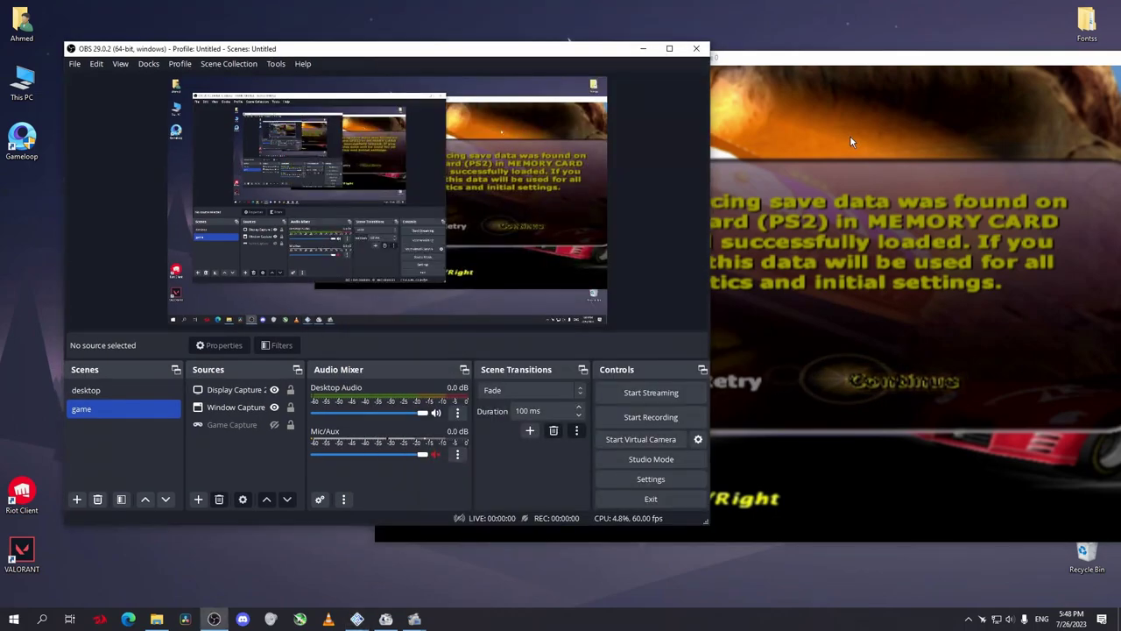
click(797, 140)
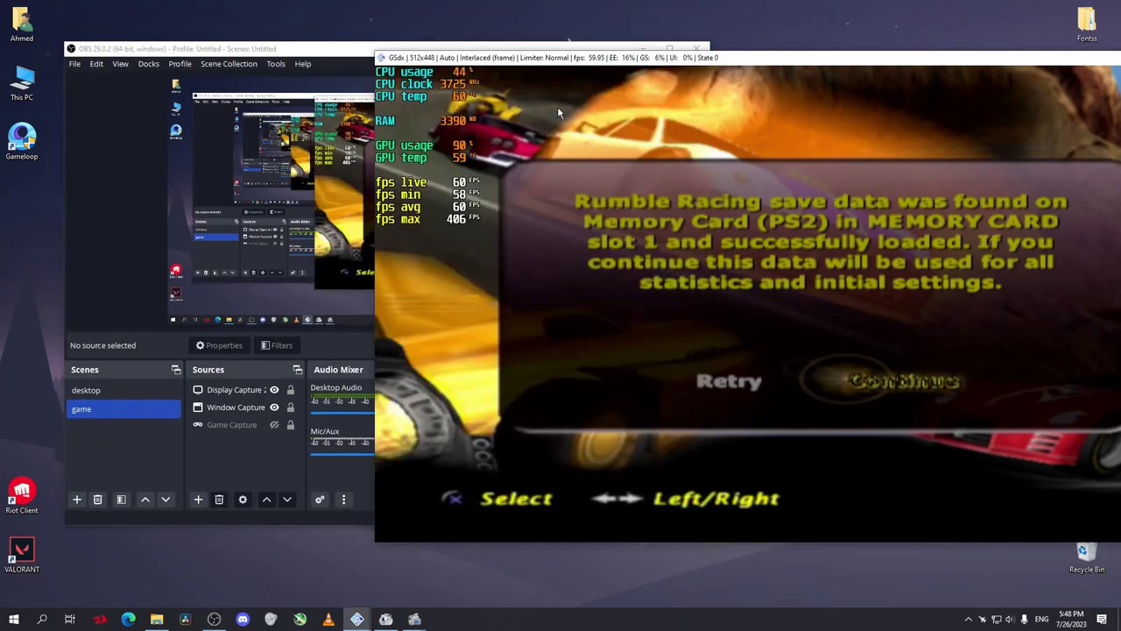
click(319, 51)
mouse_move(594, 51)
mouse_down()
mouse_move(548, 46)
mouse_move(600, 53)
mouse_move(562, 43)
mouse_move(580, 41)
mouse_up()
drag(779, 62, 646, 56)
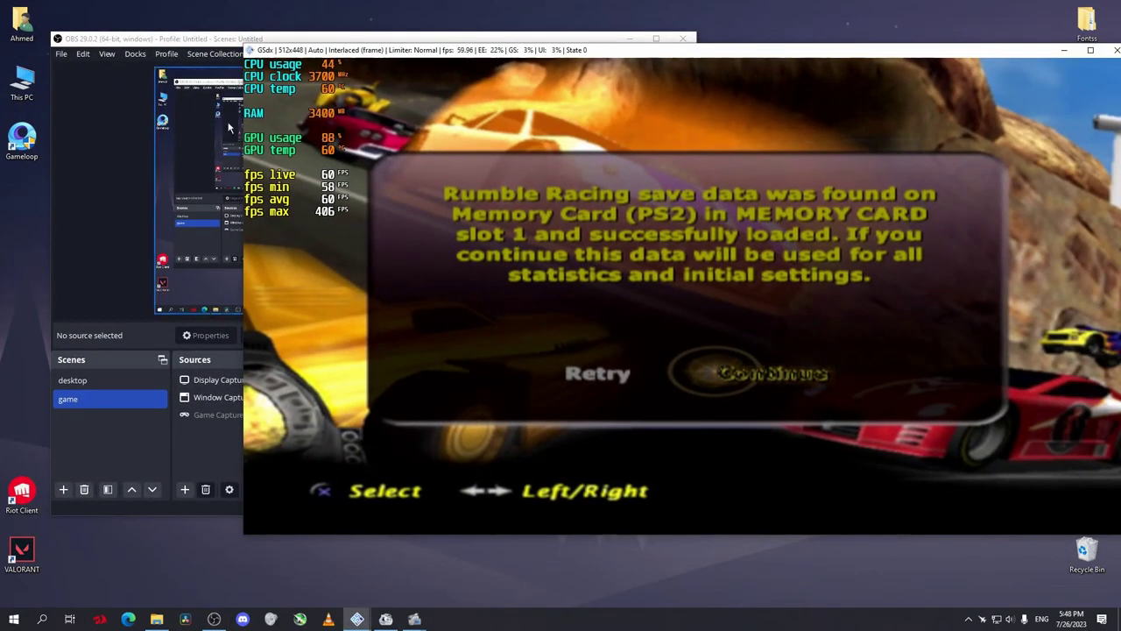
click(219, 41)
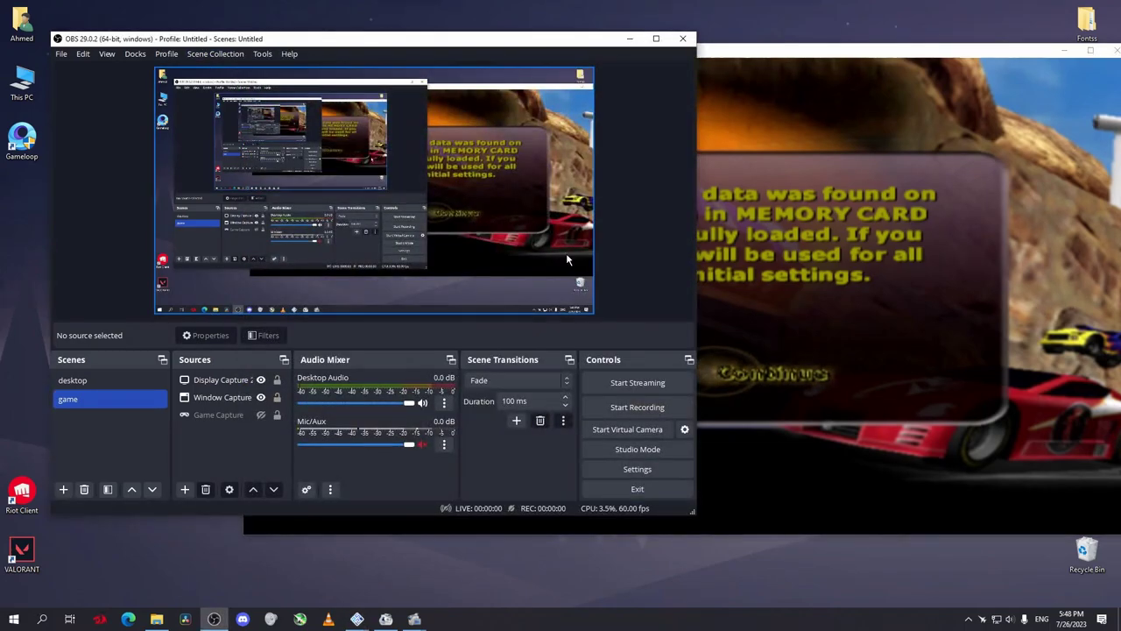
Open MSI Afterburner to check the GPU readings, and return through the game window to OBS Studio
click(983, 618)
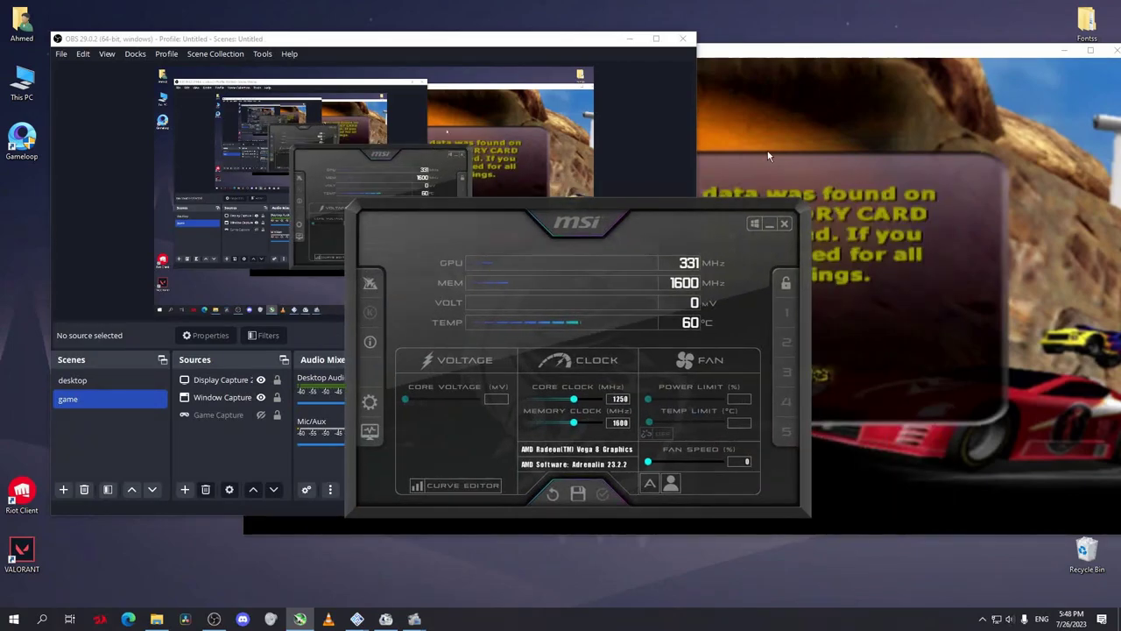
click(776, 151)
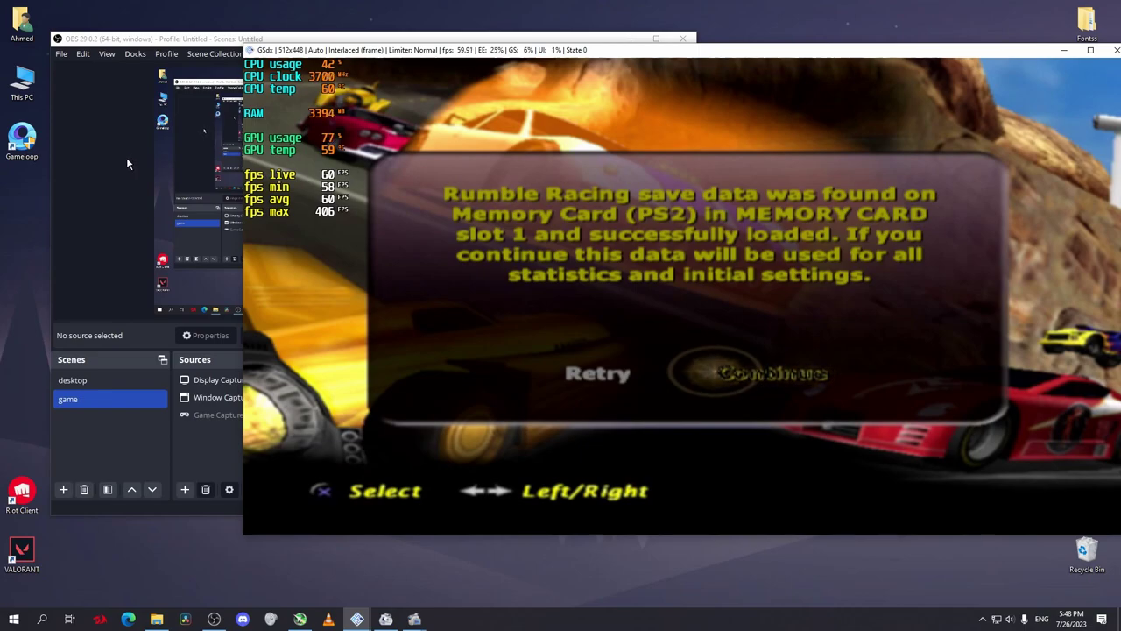
click(158, 114)
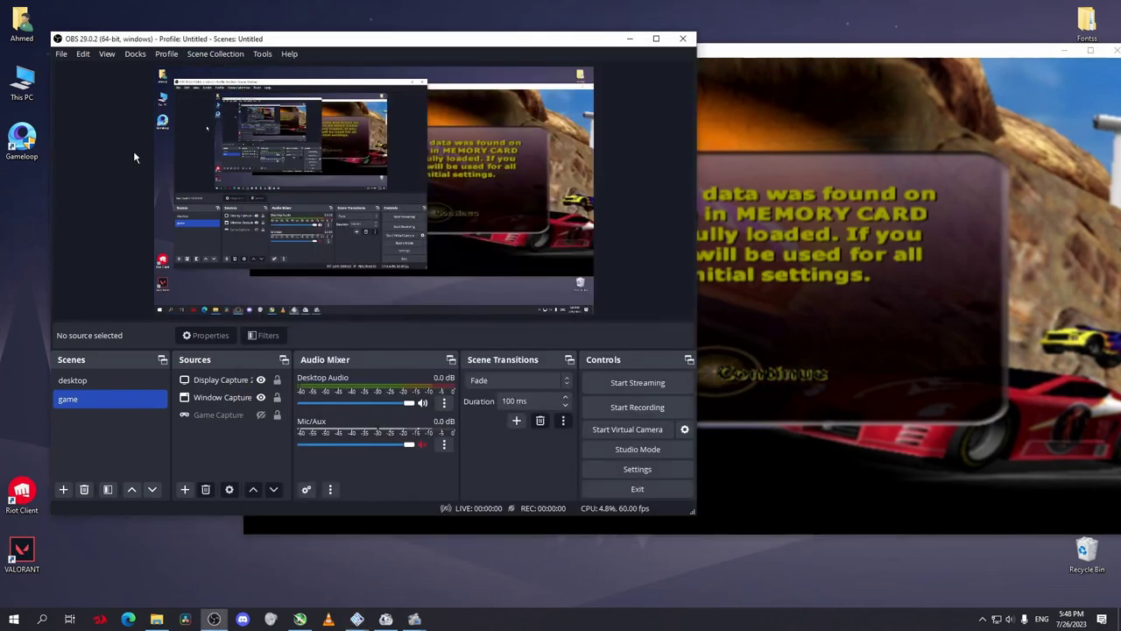
Open the OBS advanced settings and review the Process Priority options, leaving High selected
click(644, 476)
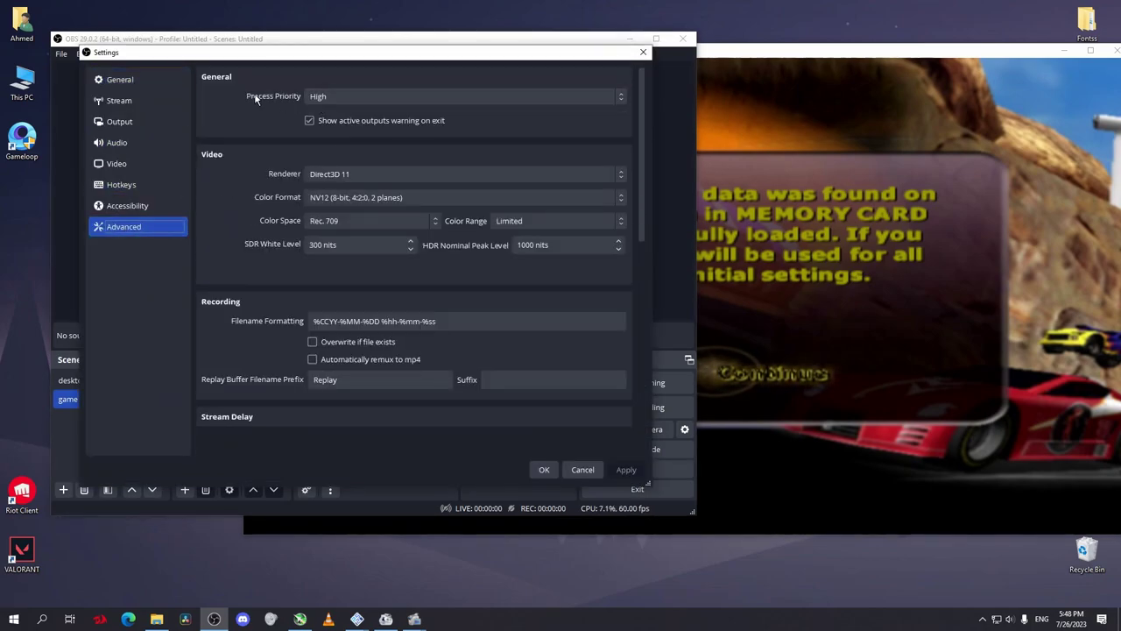
click(331, 100)
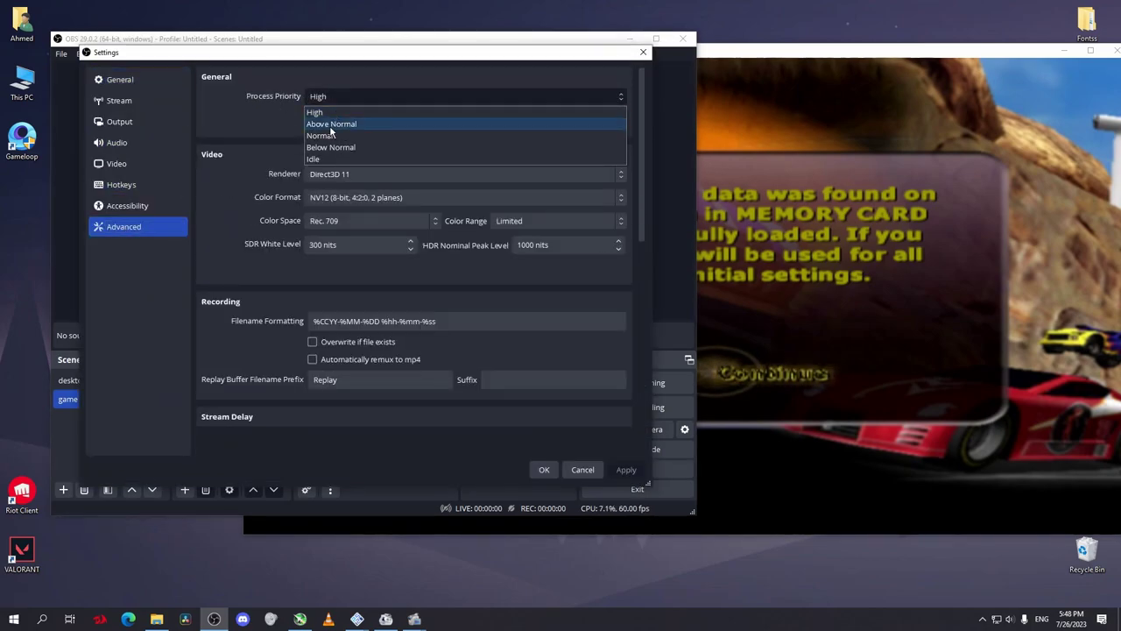
click(289, 100)
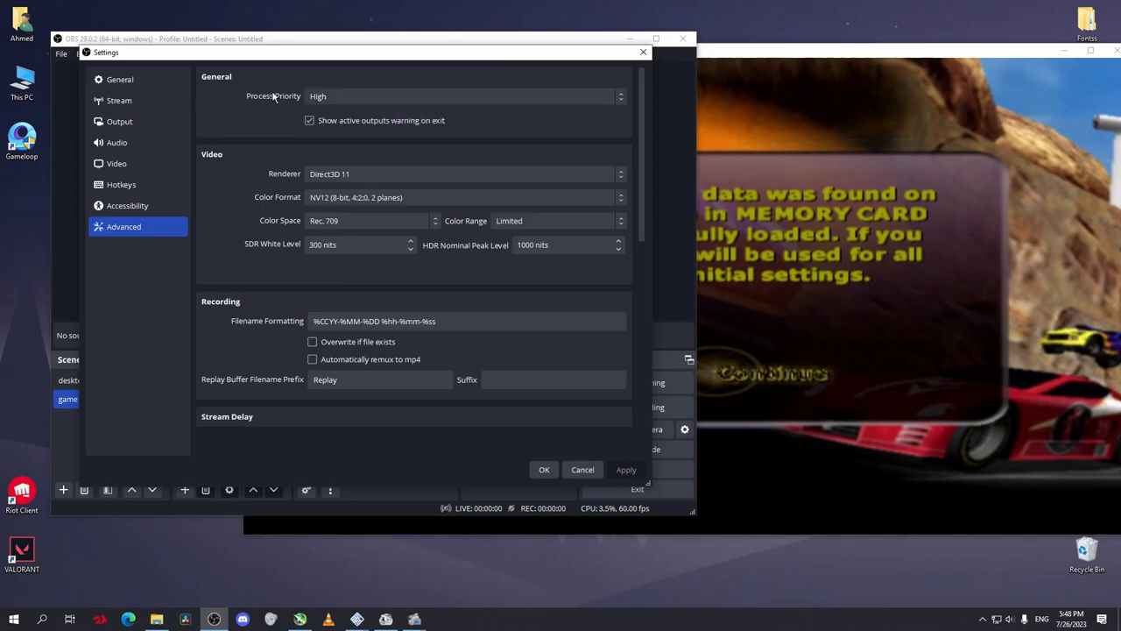
Switch the OBS output mode to Advanced and back to Simple
click(139, 123)
click(370, 79)
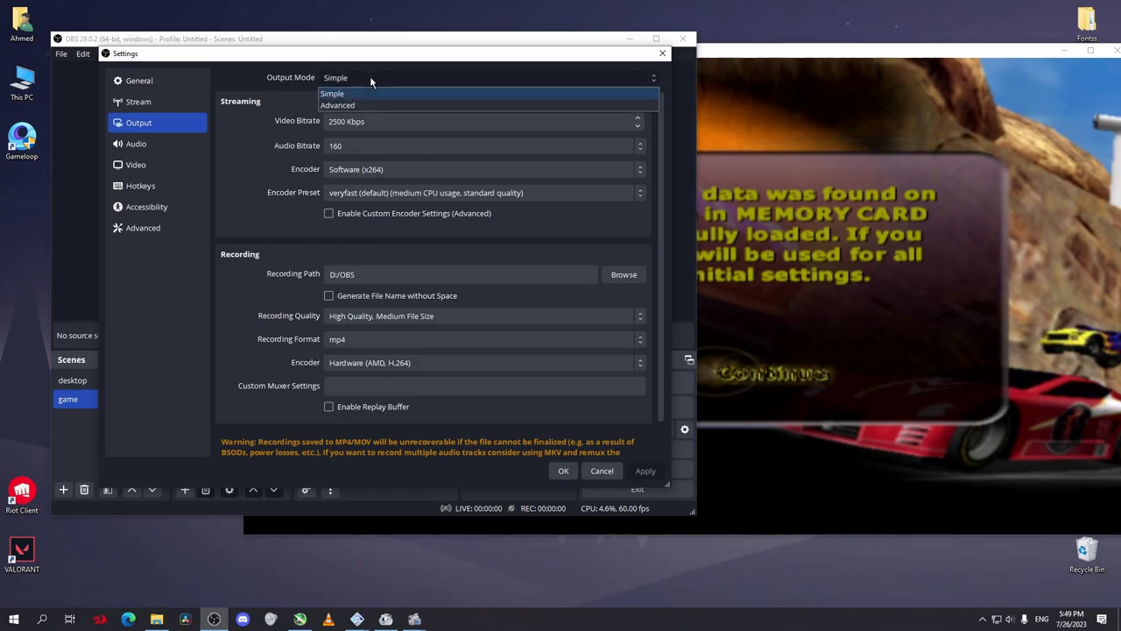
click(367, 104)
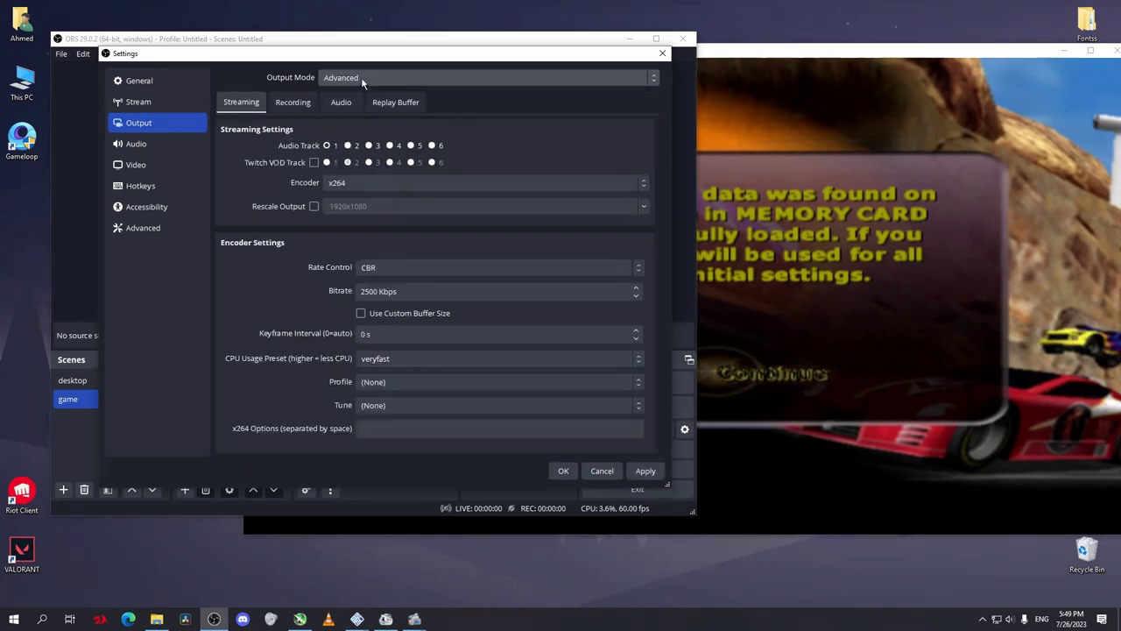
click(363, 80)
click(333, 93)
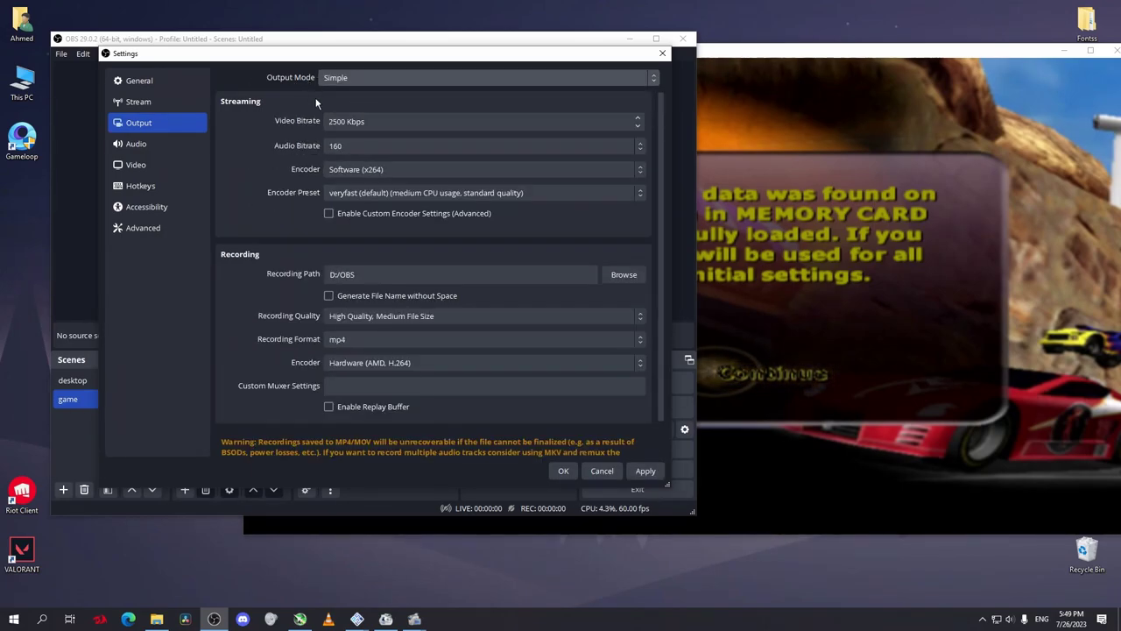
Set the output (scaled) resolution to 1280x720 in the video settings and open the Downscale Filter choices
click(136, 165)
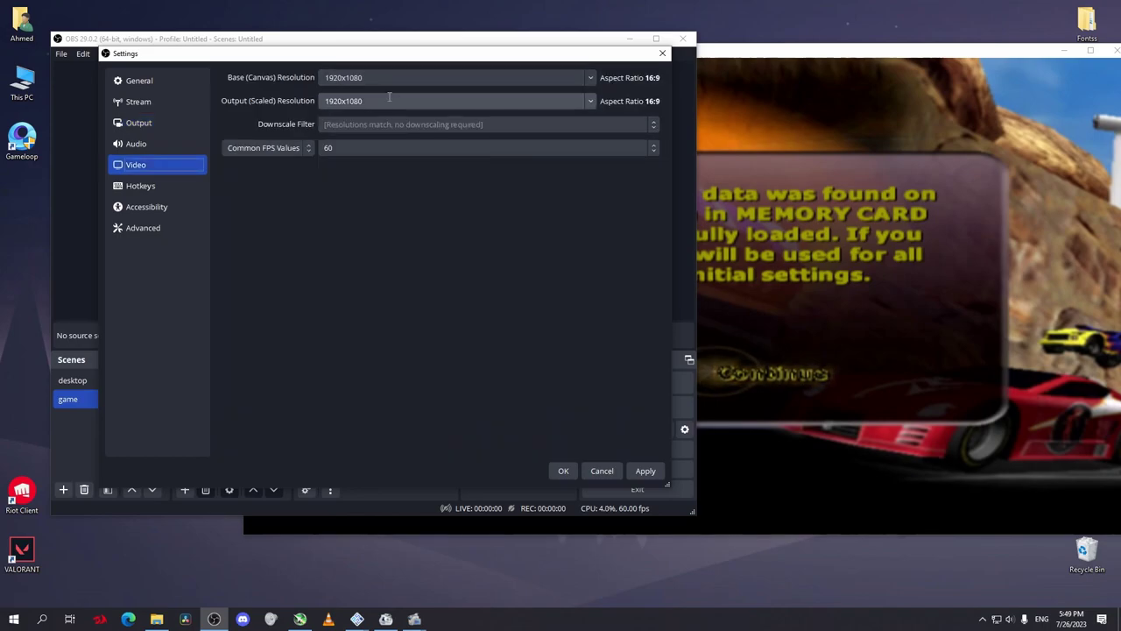
click(592, 104)
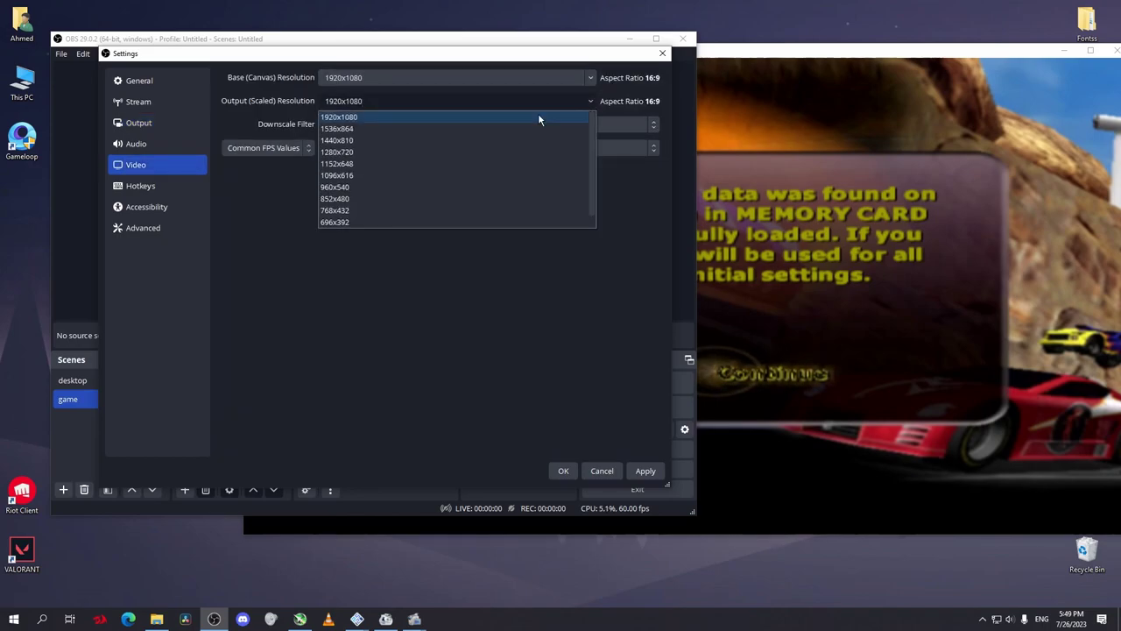
click(364, 151)
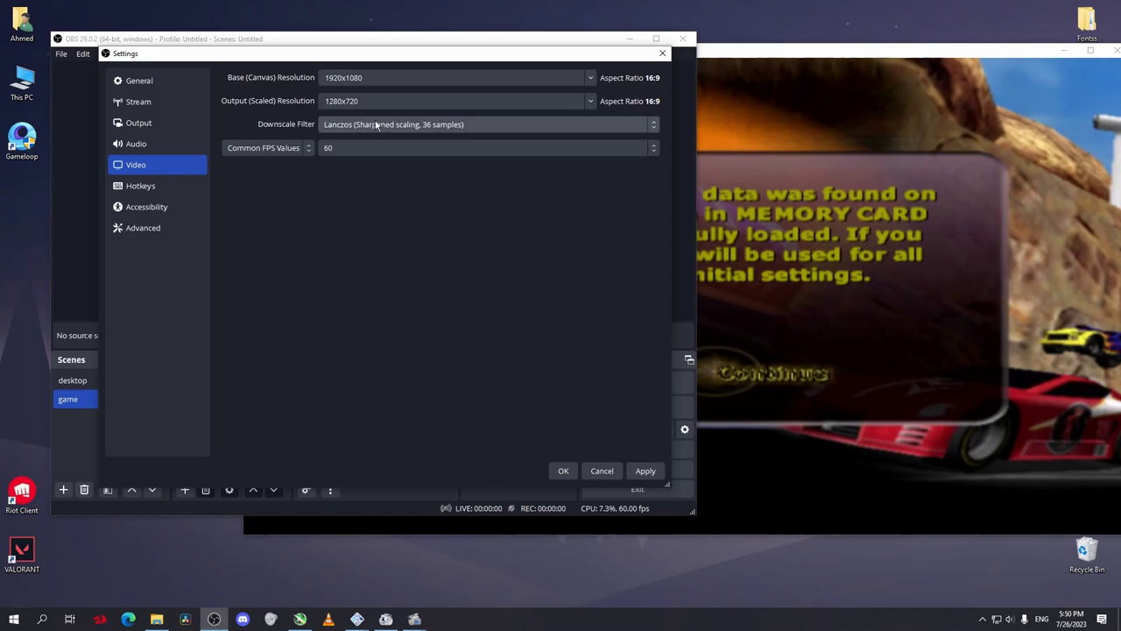
click(377, 125)
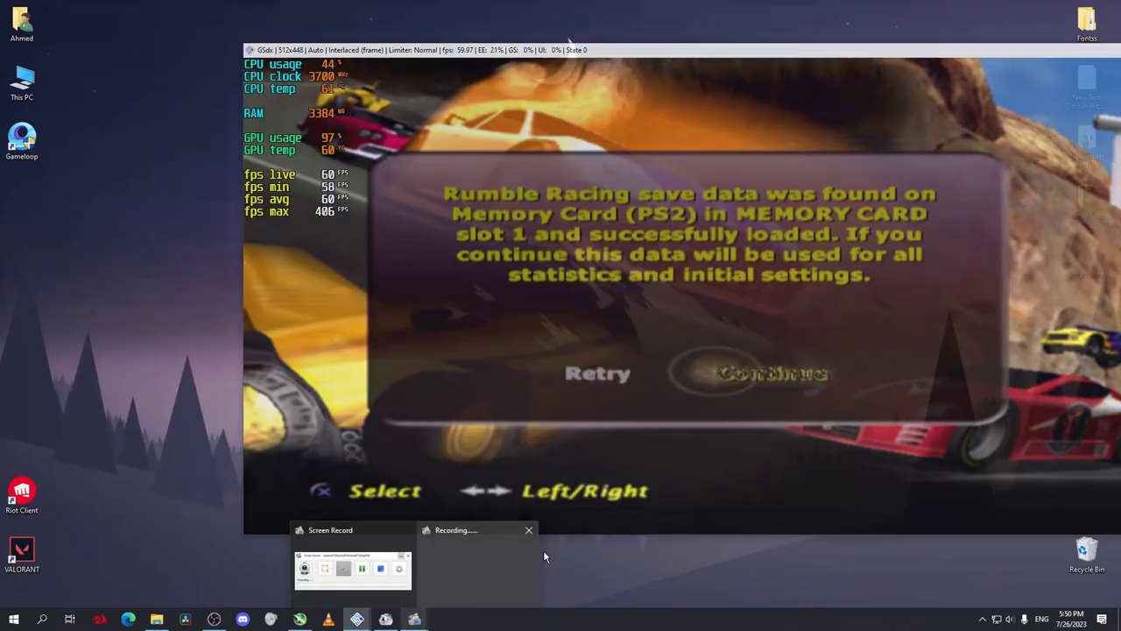
Minimize the emulator's game window
click(1070, 50)
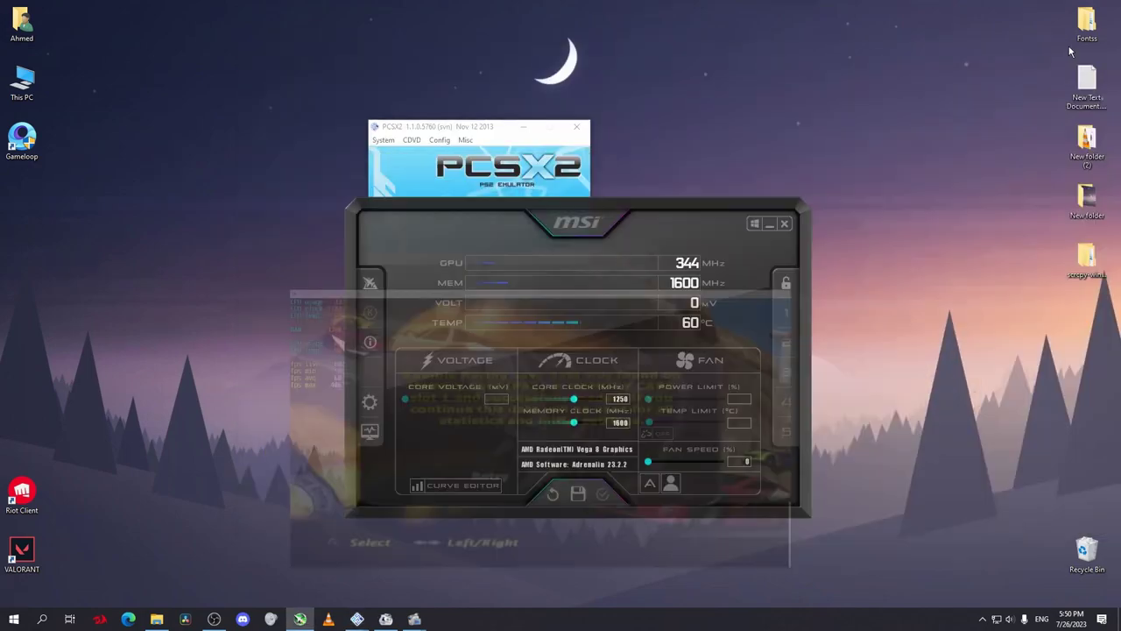